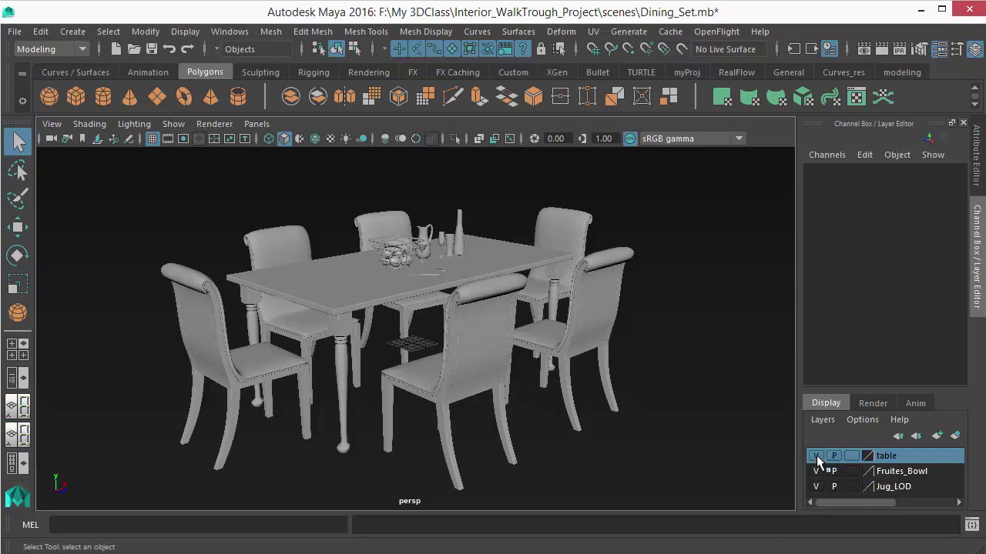
Hide the table layer and show it again to check which objects it controls
{"action": "left_click_drag", "start_coordinate": [671, 456], "coordinate": [539, 384], "text": "alt"}
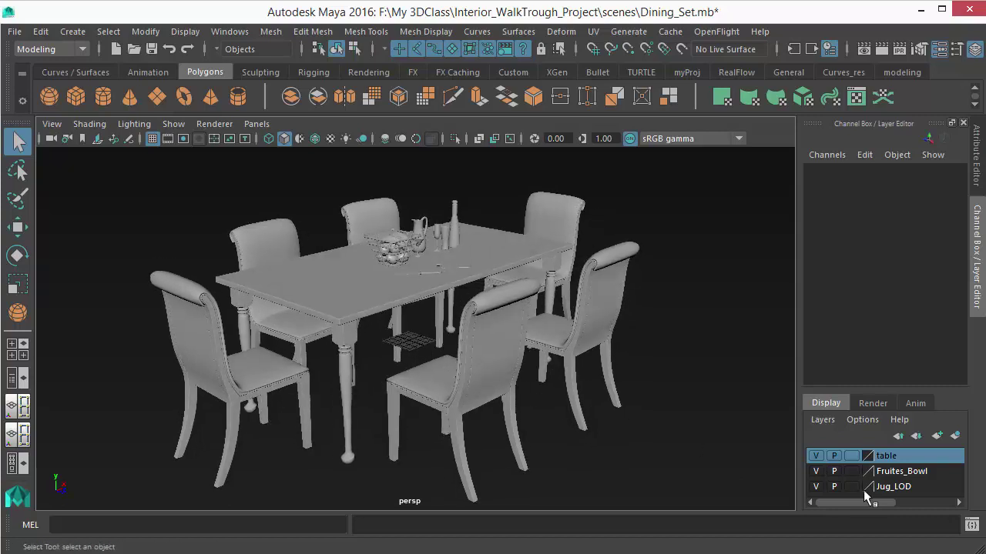
{"action": "left_click", "coordinate": [817, 456]}
{"action": "left_click", "coordinate": [817, 456]}
Hide and show the Fruites_Bowl layer to check its effect on the fruit basket on the table
{"action": "left_click", "coordinate": [817, 471]}
{"action": "left_click", "coordinate": [817, 471]}
{"action": "left_click", "coordinate": [817, 471]}
{"action": "left_click", "coordinate": [817, 471]}
{"action": "right_click_drag", "start_coordinate": [528, 299], "coordinate": [573, 338], "text": "alt"}
{"action": "middle_click_drag", "start_coordinate": [401, 197], "coordinate": [396, 246], "text": "alt"}
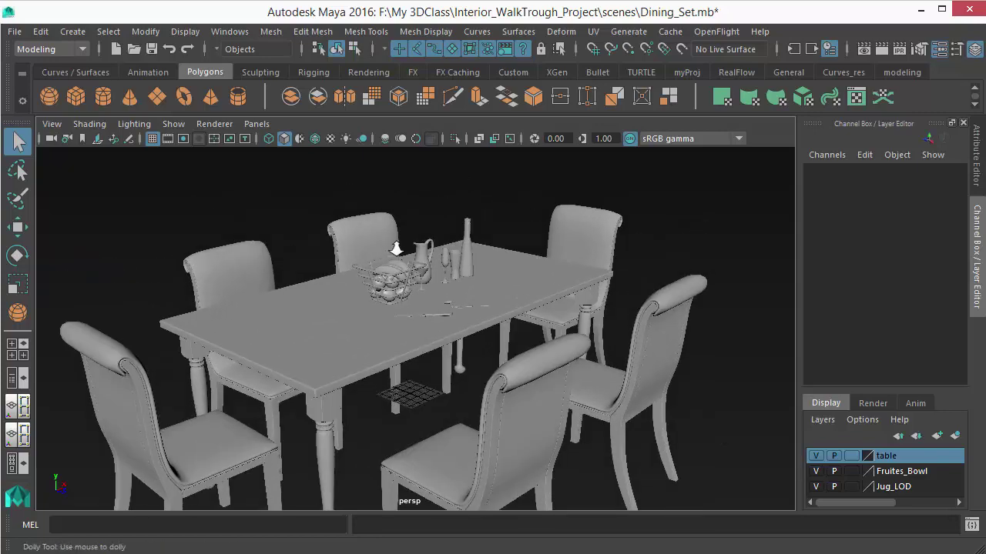
{"action": "right_click_drag", "start_coordinate": [396, 247], "coordinate": [431, 262], "text": "alt"}
{"action": "left_click_drag", "start_coordinate": [482, 245], "coordinate": [308, 250], "text": "alt"}
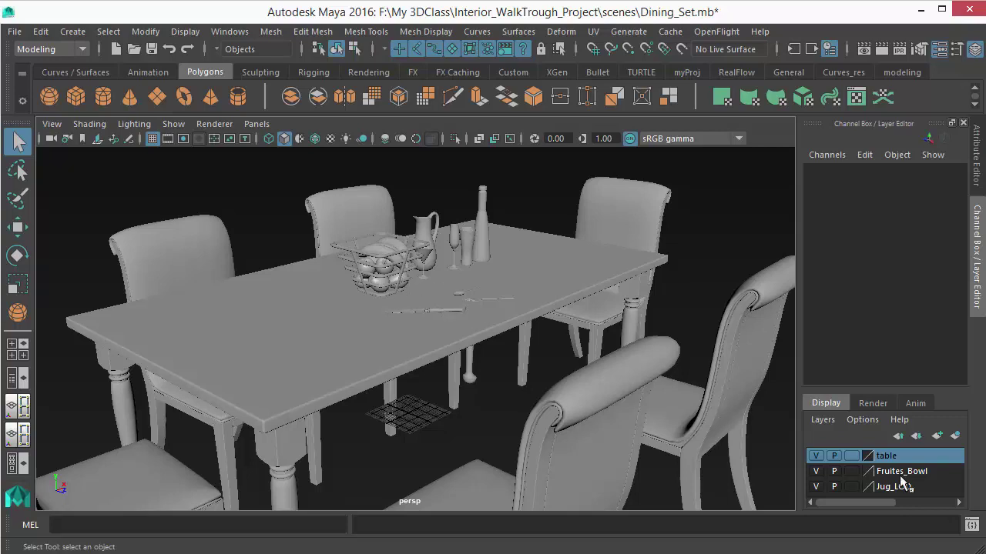
{"action": "left_click", "coordinate": [817, 472]}
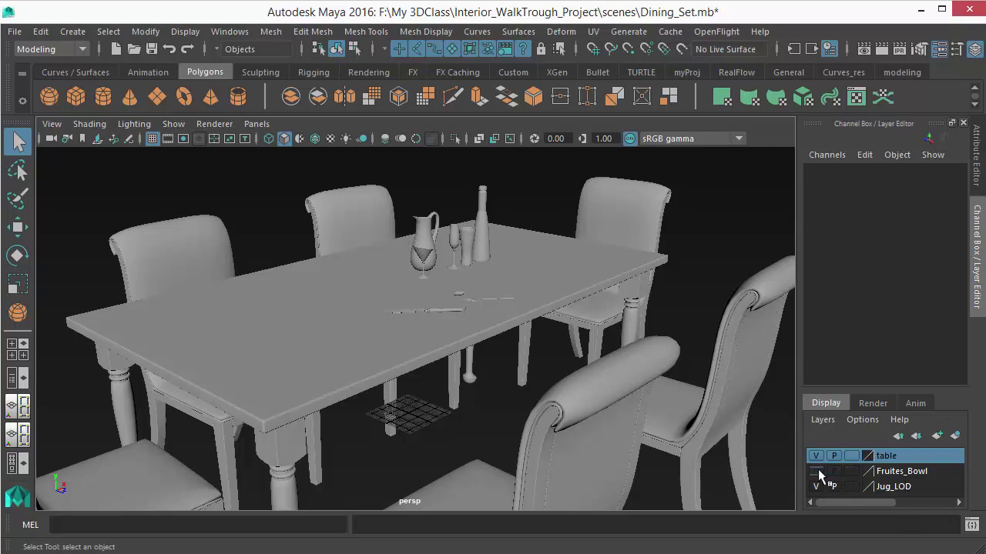
{"action": "left_click", "coordinate": [817, 472]}
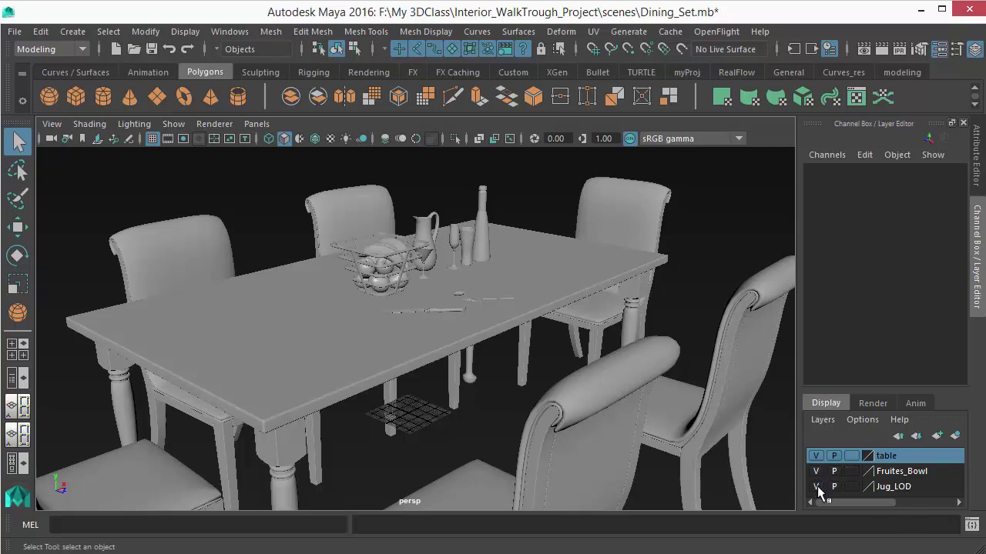
Hide and show the Jug_LOD layer to check its effect on the jug, glasses, bottle and cutlery
{"action": "left_click", "coordinate": [817, 487]}
{"action": "left_click", "coordinate": [816, 486]}
{"action": "left_click_drag", "start_coordinate": [576, 338], "coordinate": [516, 331], "text": "alt"}
{"action": "left_click_drag", "start_coordinate": [509, 264], "coordinate": [497, 311], "text": "alt"}
{"action": "left_click", "coordinate": [817, 487]}
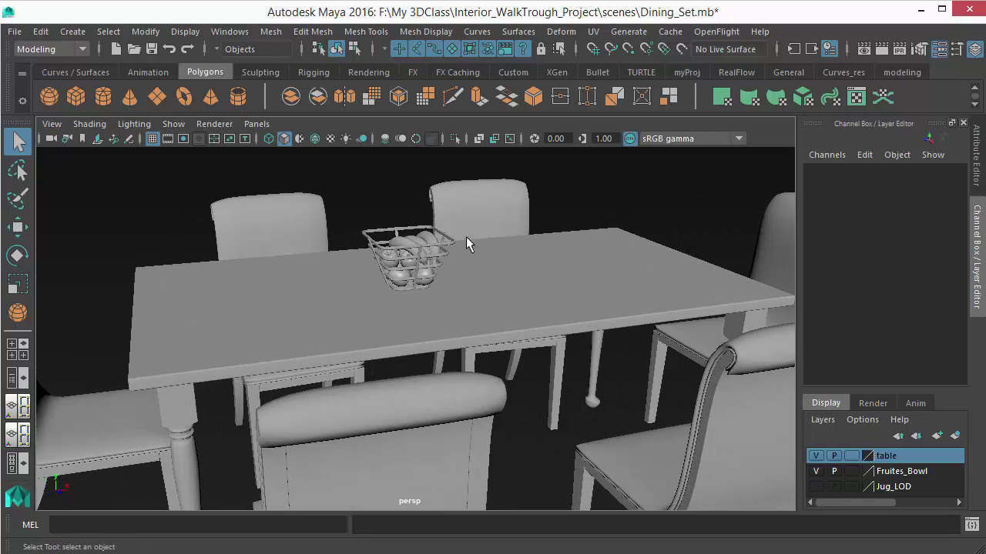
{"action": "left_click", "coordinate": [817, 487]}
{"action": "left_click_drag", "start_coordinate": [355, 281], "coordinate": [486, 360], "text": "alt"}
{"action": "scroll", "coordinate": [486, 360], "scroll_direction": "down", "scroll_amount": 4}
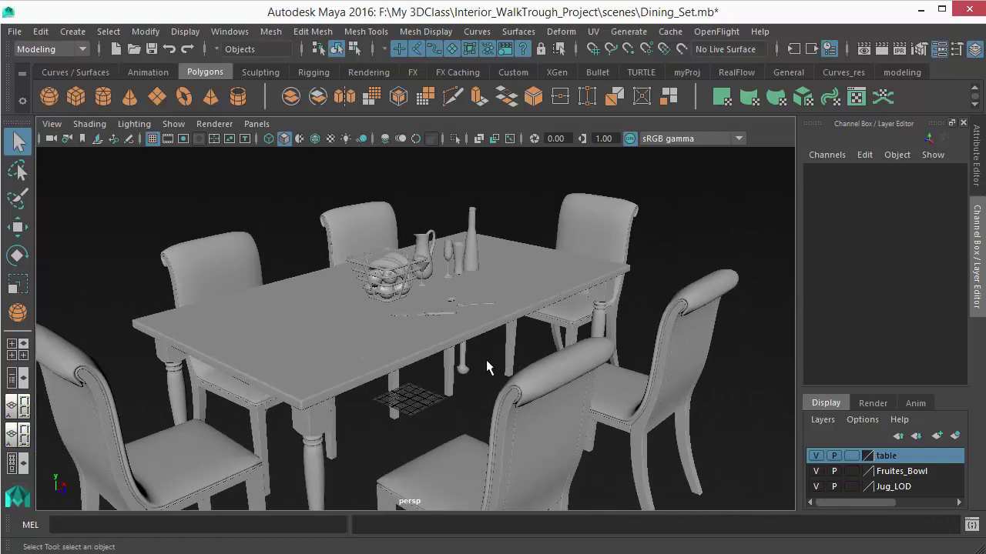
{"action": "middle_click_drag", "start_coordinate": [383, 308], "coordinate": [392, 285], "text": "alt"}
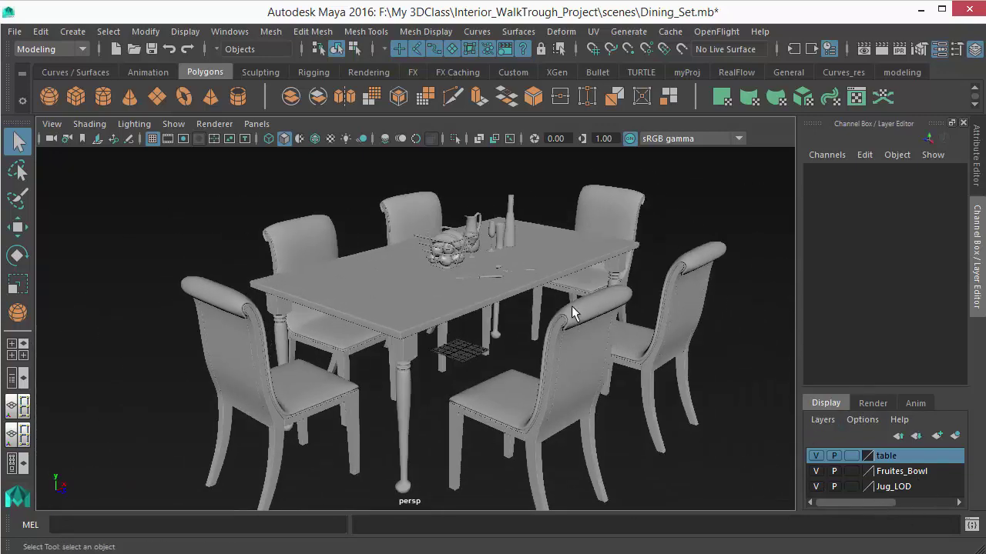
{"action": "mouse_move", "coordinate": [519, 330]}
{"action": "middle_mouse_down", "text": "alt"}
{"action": "mouse_move", "coordinate": [518, 317]}
{"action": "mouse_move", "coordinate": [529, 329]}
{"action": "middle_mouse_up", "text": "alt"}
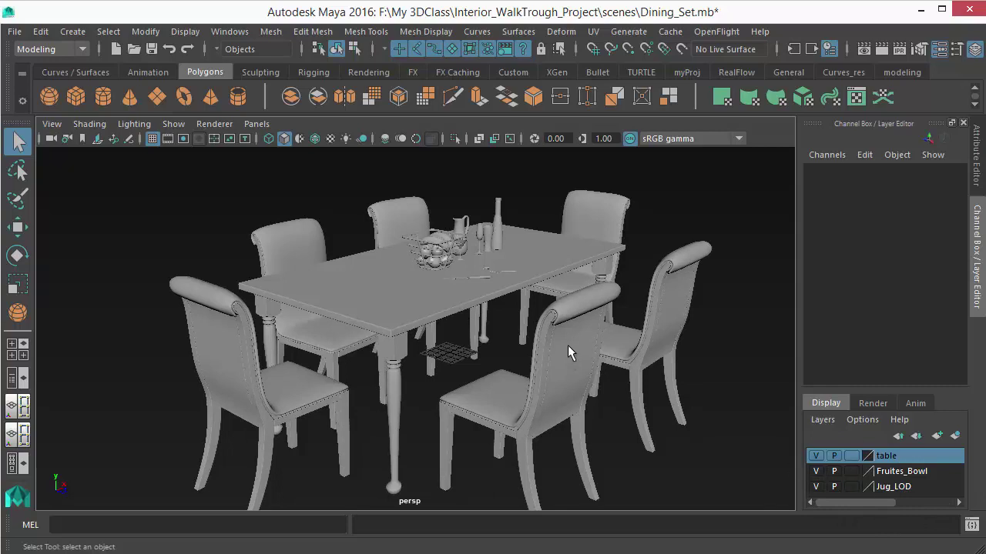
{"action": "right_click_drag", "start_coordinate": [567, 345], "coordinate": [557, 341], "text": "alt"}
{"action": "middle_click_drag", "start_coordinate": [556, 341], "coordinate": [539, 329], "text": "alt"}
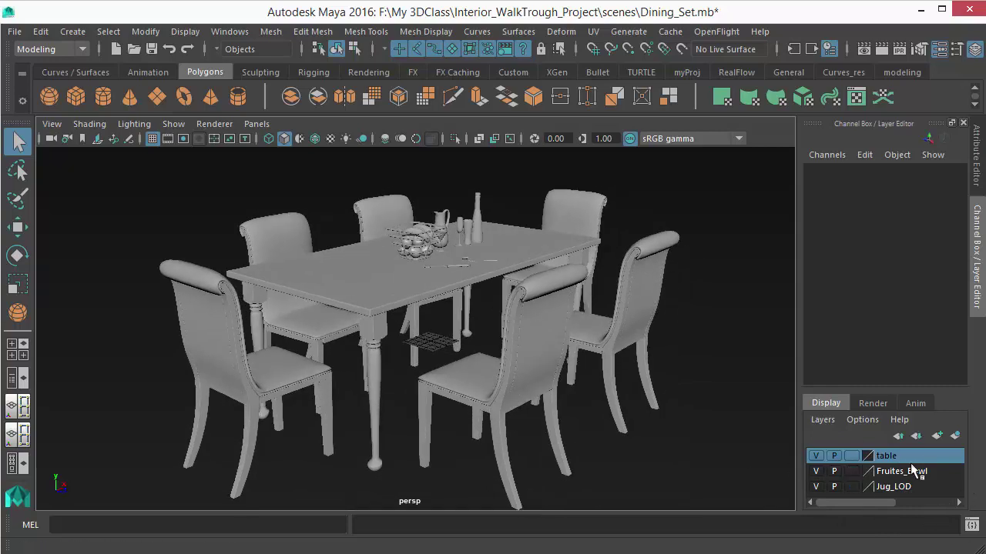
{"action": "left_click", "coordinate": [832, 422]}
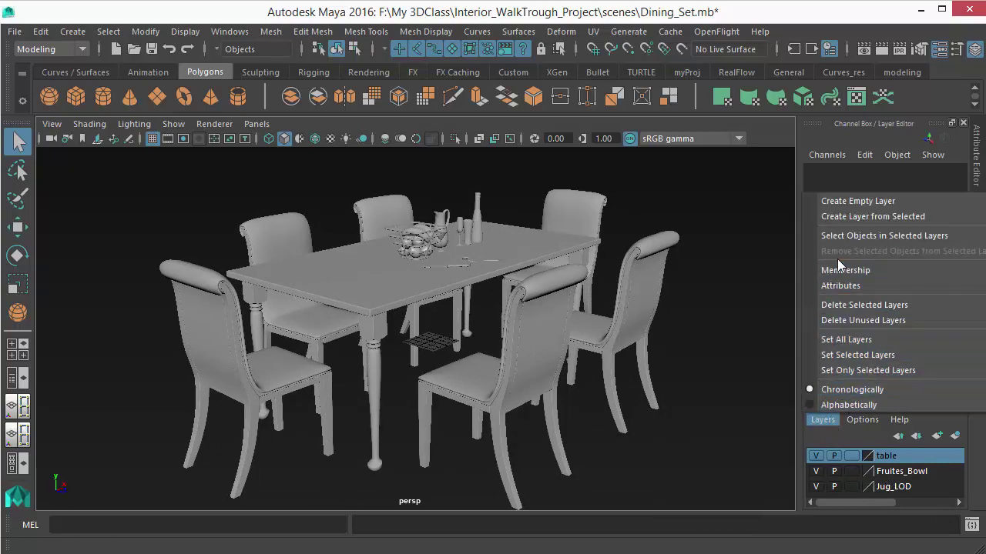
{"action": "left_click", "coordinate": [861, 420]}
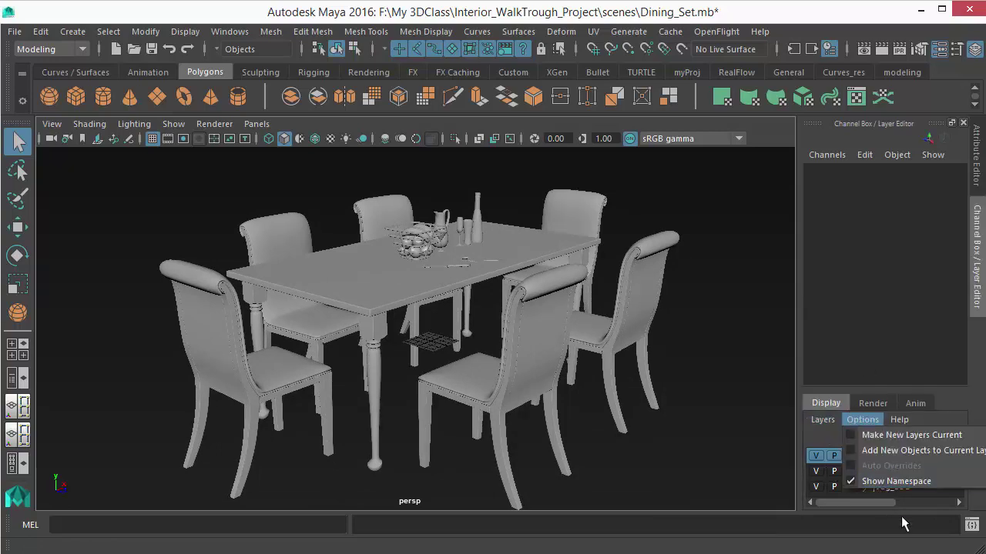
{"action": "left_click", "coordinate": [769, 421]}
{"action": "scroll", "coordinate": [768, 421], "scroll_direction": "down", "scroll_amount": 1}
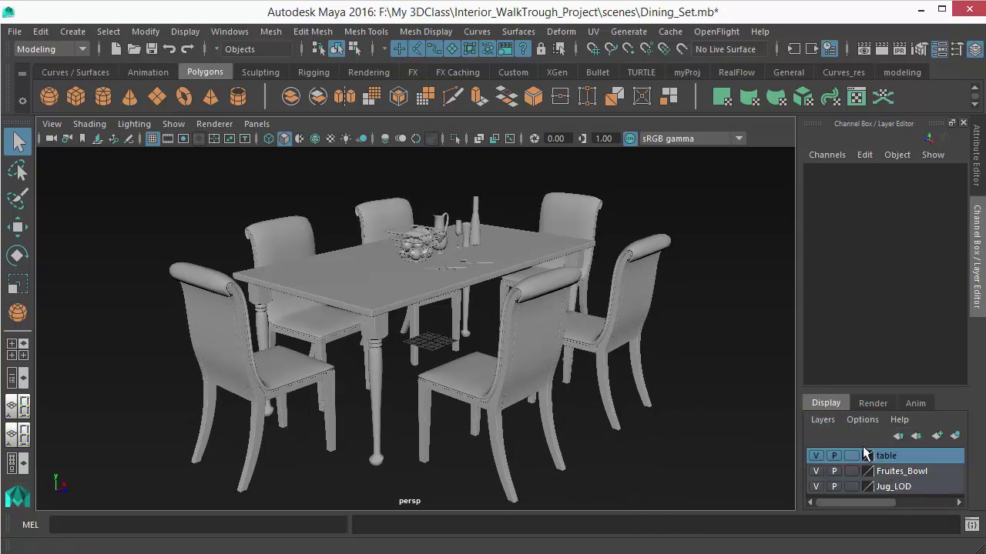
Delete the table, Fruites_Bowl and Jug_LOD display layers
{"action": "left_click", "coordinate": [822, 421]}
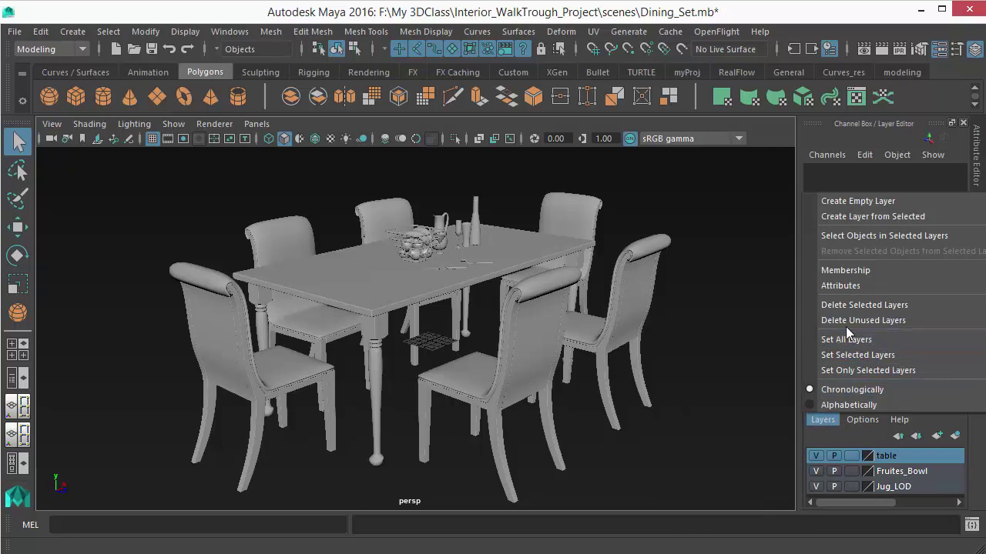
{"action": "left_click", "coordinate": [845, 307]}
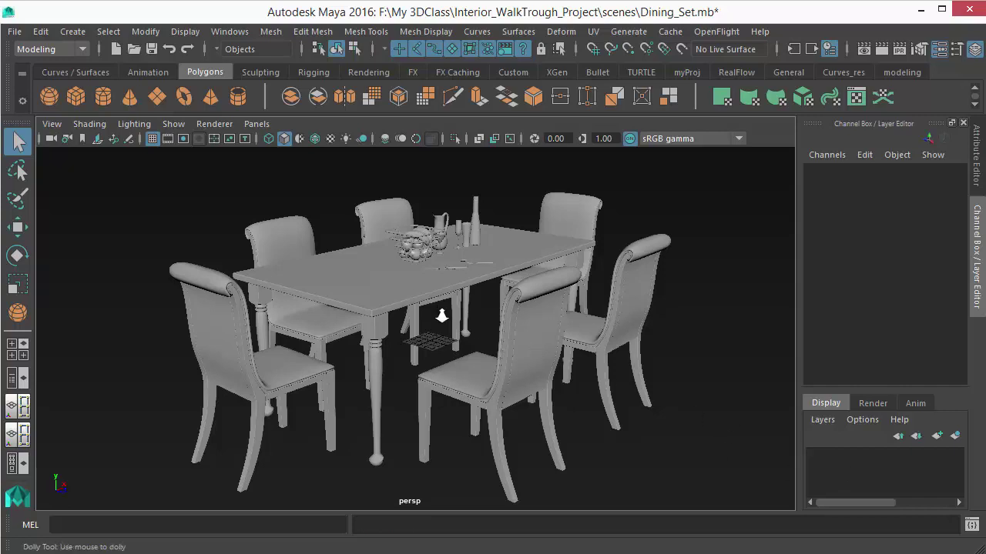
{"action": "scroll", "coordinate": [451, 316], "scroll_direction": "up", "scroll_amount": 2}
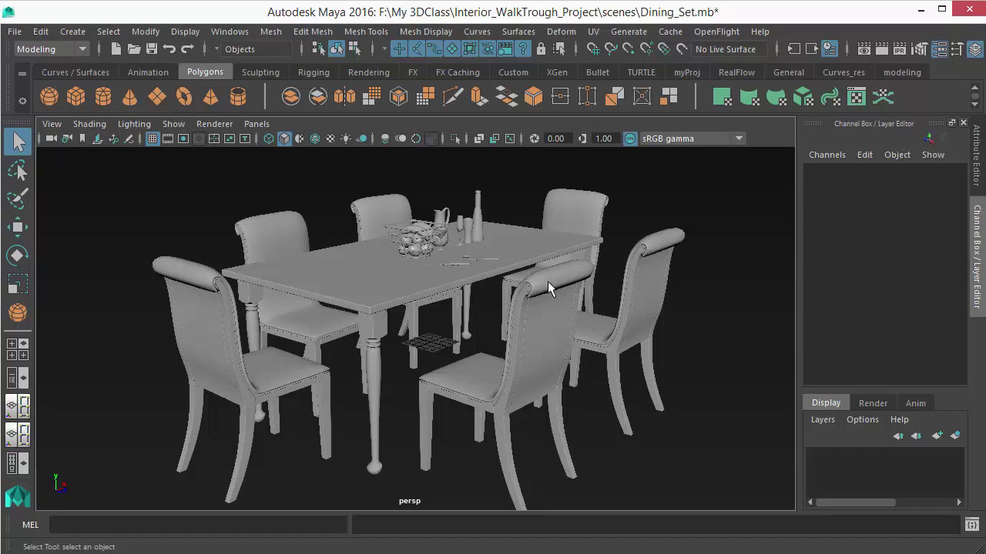
{"action": "left_click_drag", "start_coordinate": [513, 347], "coordinate": [635, 360], "text": "alt"}
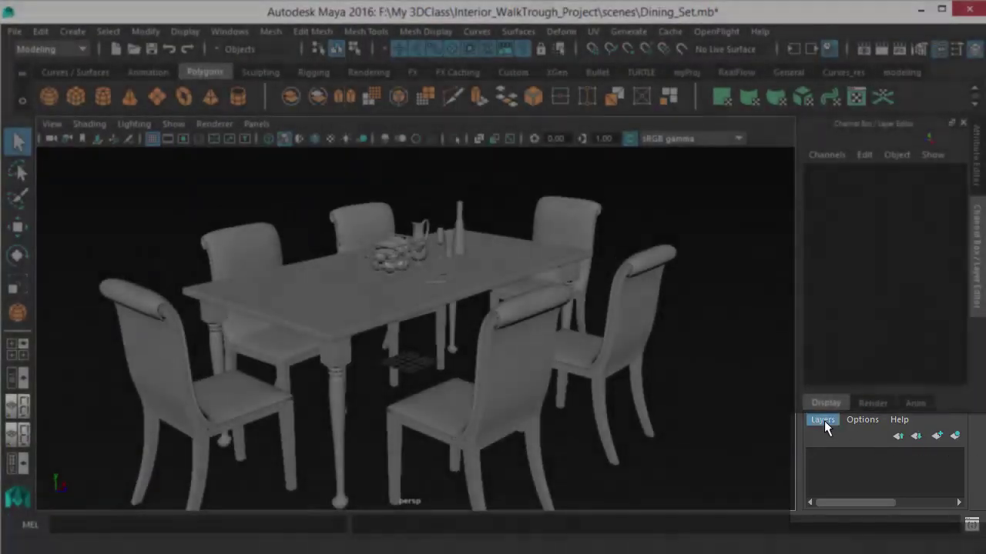
Create a new display layer with no objects selected and toggle its visibility off and on
{"action": "left_click", "coordinate": [823, 419]}
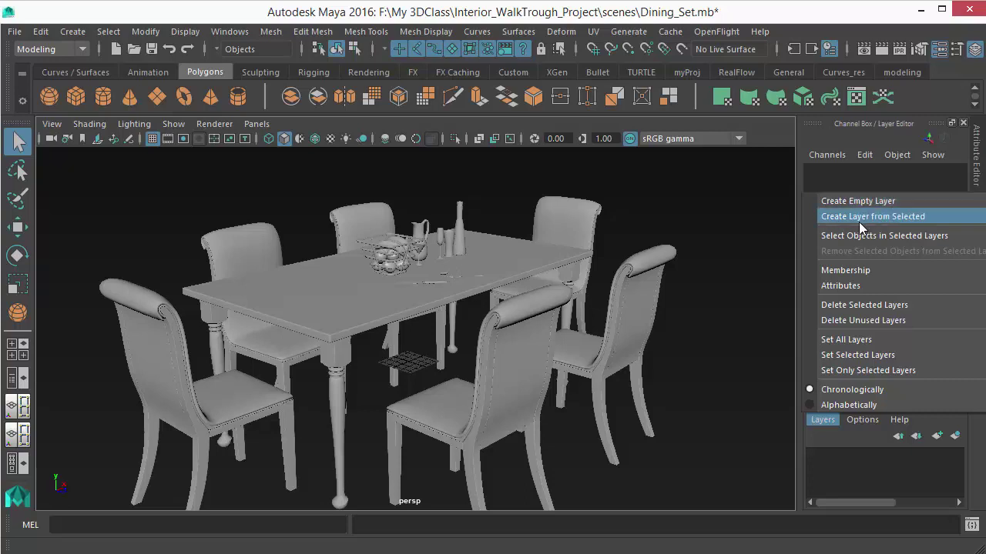
{"action": "left_click", "coordinate": [730, 362]}
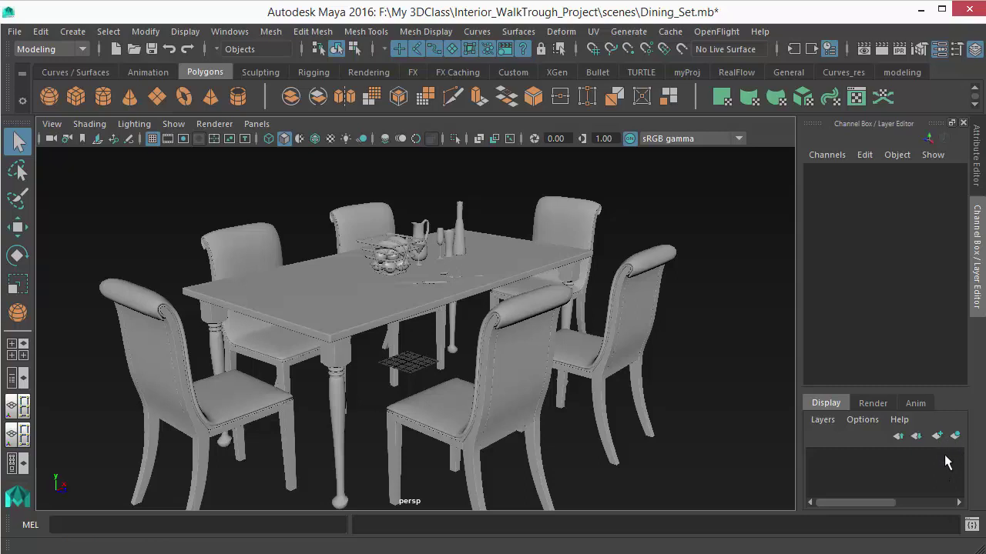
{"action": "left_click", "coordinate": [822, 422]}
{"action": "left_click", "coordinate": [856, 213]}
{"action": "left_click", "coordinate": [816, 457]}
{"action": "left_click", "coordinate": [821, 461]}
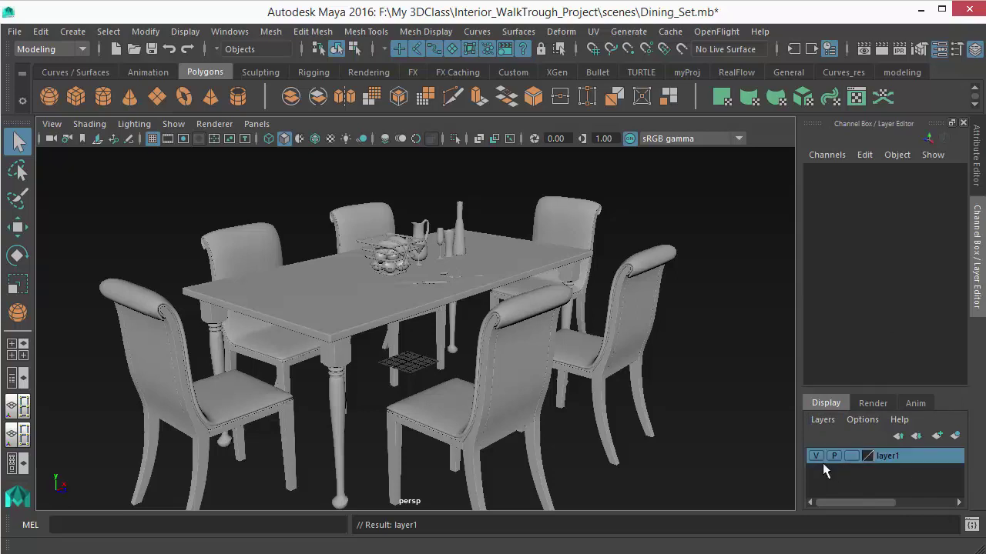
{"action": "left_click", "coordinate": [822, 422]}
Select all six chairs around the table and add them to layer1
{"action": "mouse_move", "coordinate": [647, 412]}
{"action": "right_mouse_down", "text": "alt"}
{"action": "mouse_move", "coordinate": [594, 400]}
{"action": "mouse_move", "coordinate": [648, 426]}
{"action": "right_mouse_up", "text": "alt"}
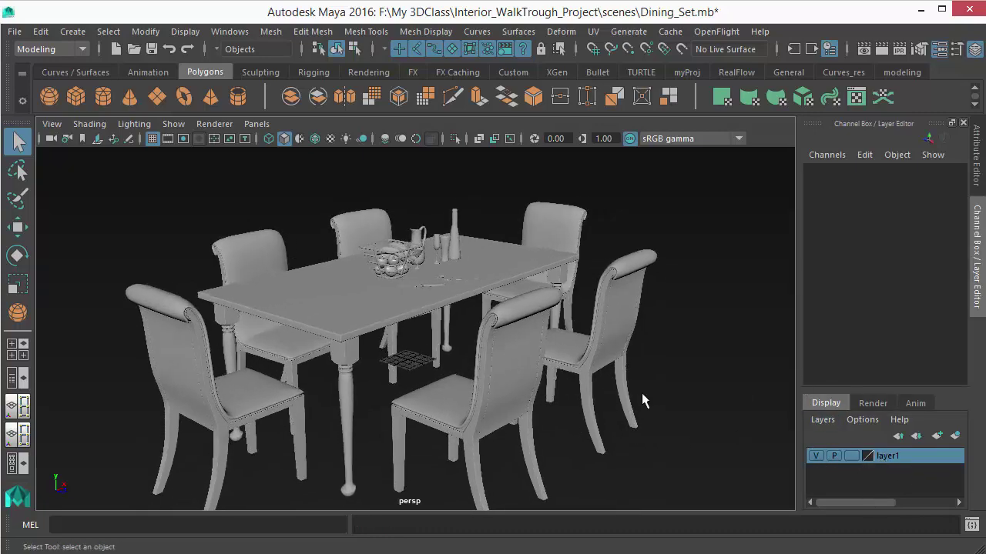
{"action": "right_click_drag", "start_coordinate": [566, 367], "coordinate": [582, 369], "text": "alt"}
{"action": "left_click_drag", "start_coordinate": [551, 413], "coordinate": [553, 352], "text": "alt"}
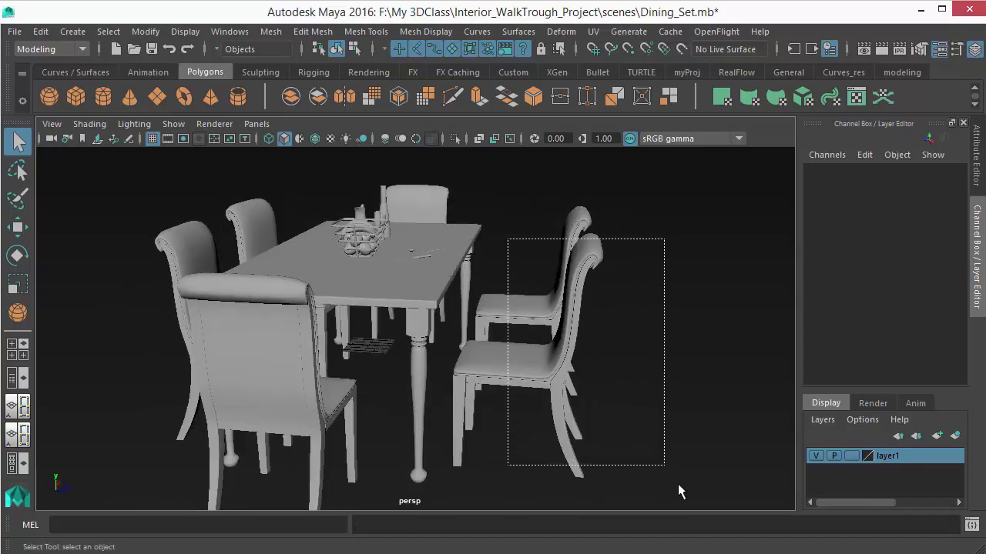
{"action": "left_click_drag", "start_coordinate": [680, 492], "coordinate": [677, 489]}
{"action": "left_click_drag", "start_coordinate": [677, 489], "coordinate": [136, 328], "text": "alt"}
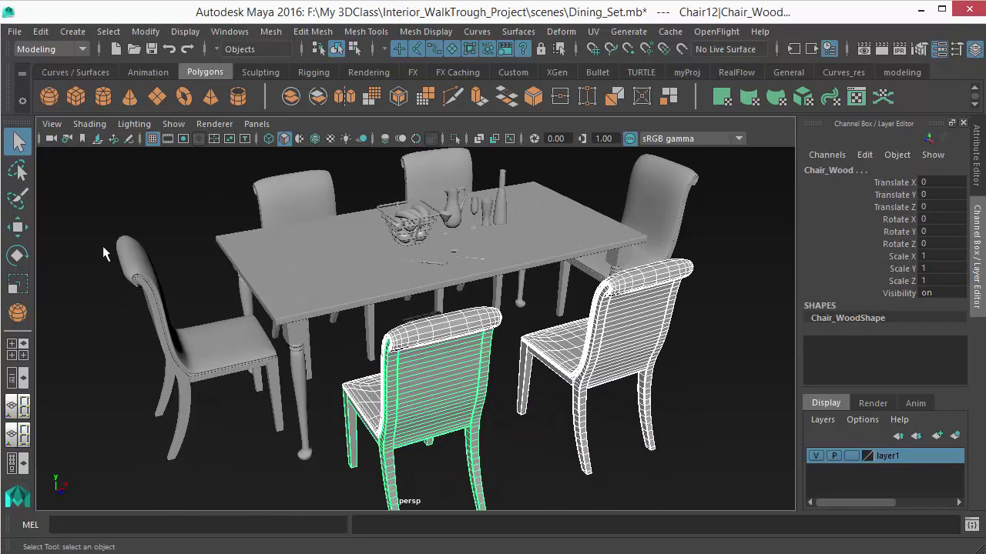
{"action": "left_click_drag", "start_coordinate": [104, 252], "coordinate": [194, 438], "text": "shift"}
{"action": "left_click_drag", "start_coordinate": [260, 407], "coordinate": [213, 361], "text": "alt"}
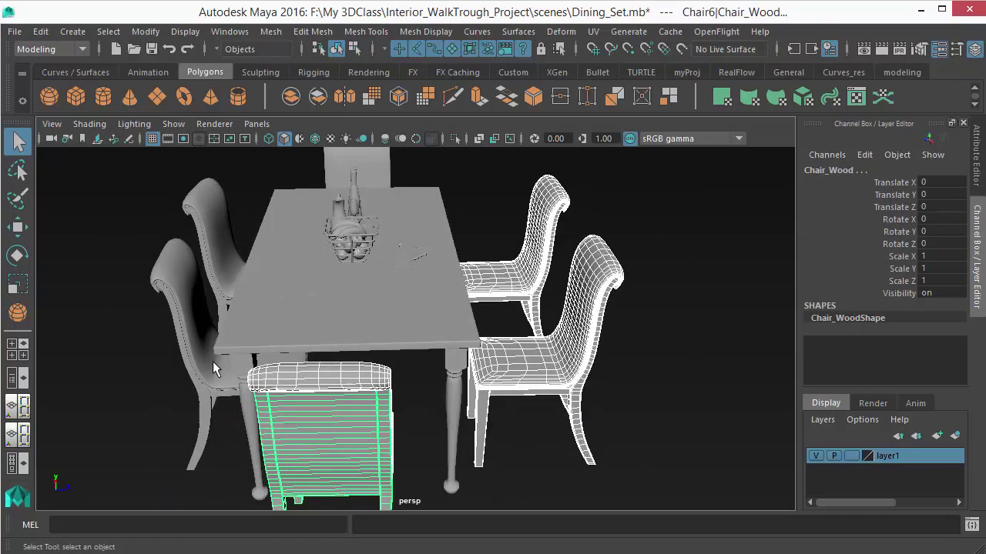
{"action": "left_click_drag", "start_coordinate": [132, 208], "coordinate": [221, 428], "text": "shift"}
{"action": "left_click_drag", "start_coordinate": [549, 352], "coordinate": [663, 315], "text": "alt"}
{"action": "left_click_drag", "start_coordinate": [720, 215], "coordinate": [812, 465], "text": "shift"}
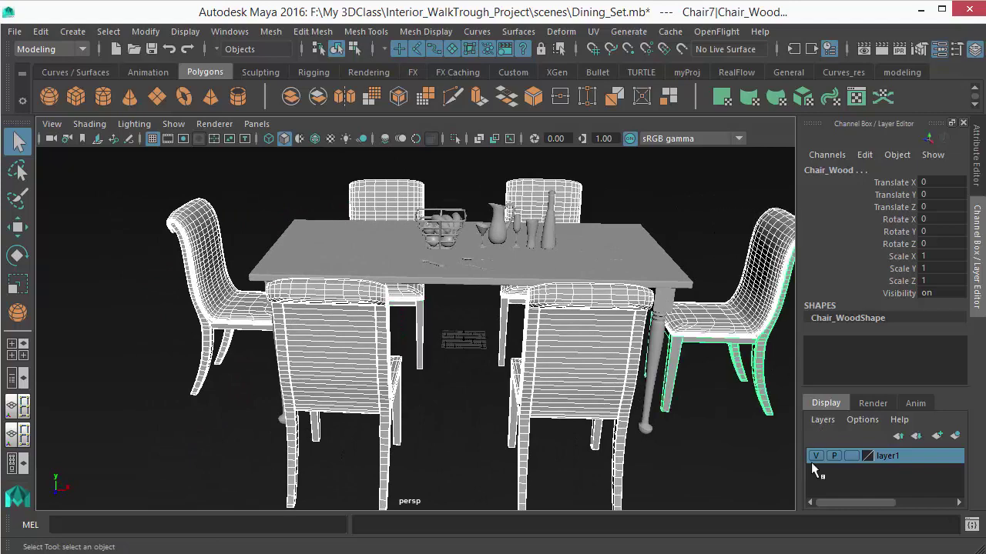
{"action": "right_click_drag", "start_coordinate": [885, 456], "coordinate": [952, 302]}
{"action": "left_click_drag", "start_coordinate": [431, 330], "coordinate": [500, 335], "text": "alt"}
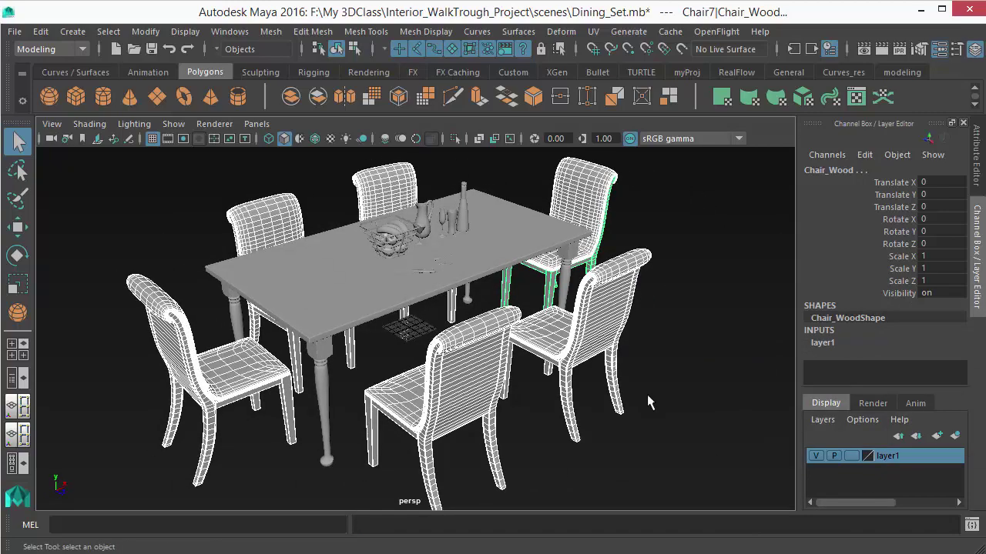
Hide layer1 and show it again to check that it controls the chairs
{"action": "left_click", "coordinate": [816, 457]}
{"action": "left_click", "coordinate": [816, 458]}
{"action": "left_click_drag", "start_coordinate": [468, 348], "coordinate": [496, 373], "text": "alt"}
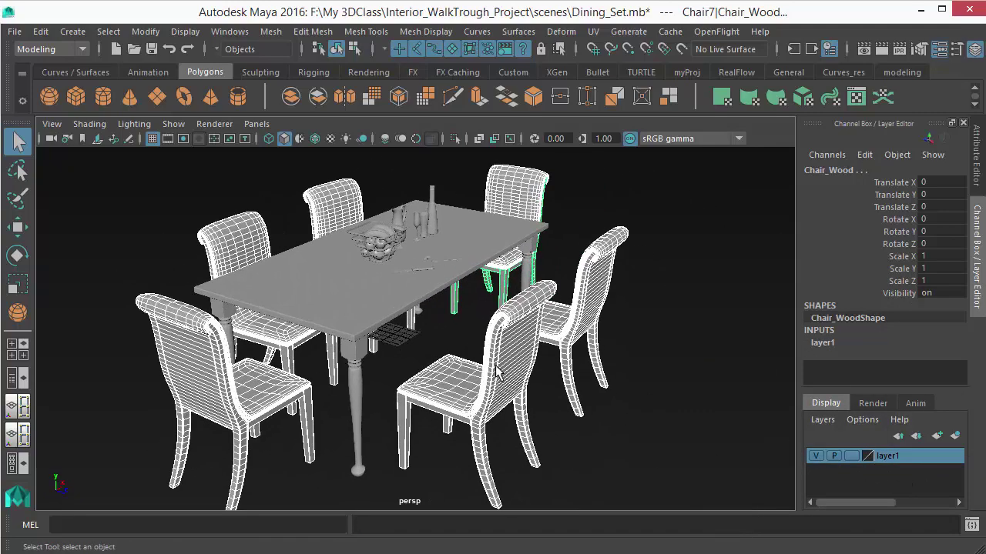
Select the wire basket with its fruits, without the knife, and create a new display layer from the selection
{"action": "middle_click_drag", "start_coordinate": [460, 350], "coordinate": [463, 380], "text": "alt"}
{"action": "scroll", "coordinate": [495, 351], "scroll_direction": "up", "scroll_amount": 3}
{"action": "middle_click_drag", "start_coordinate": [496, 348], "coordinate": [477, 370], "text": "alt"}
{"action": "scroll", "coordinate": [478, 370], "scroll_direction": "up", "scroll_amount": 3}
{"action": "mouse_move", "coordinate": [477, 369]}
{"action": "left_mouse_down", "text": "alt"}
{"action": "mouse_move", "coordinate": [411, 339]}
{"action": "mouse_move", "coordinate": [480, 388]}
{"action": "left_mouse_up", "text": "alt"}
{"action": "scroll", "coordinate": [477, 380], "scroll_direction": "up", "scroll_amount": 10}
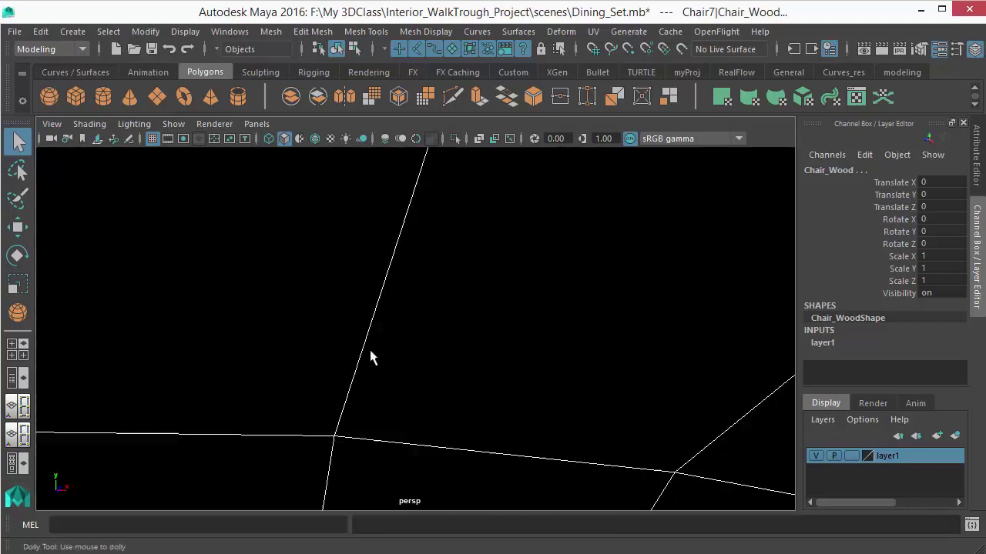
{"action": "scroll", "coordinate": [369, 358], "scroll_direction": "down", "scroll_amount": 10}
{"action": "left_click_drag", "start_coordinate": [228, 228], "coordinate": [408, 354]}
{"action": "left_click_drag", "start_coordinate": [194, 388], "coordinate": [133, 498], "text": "ctrl"}
{"action": "left_click_drag", "start_coordinate": [359, 370], "coordinate": [377, 381], "text": "alt"}
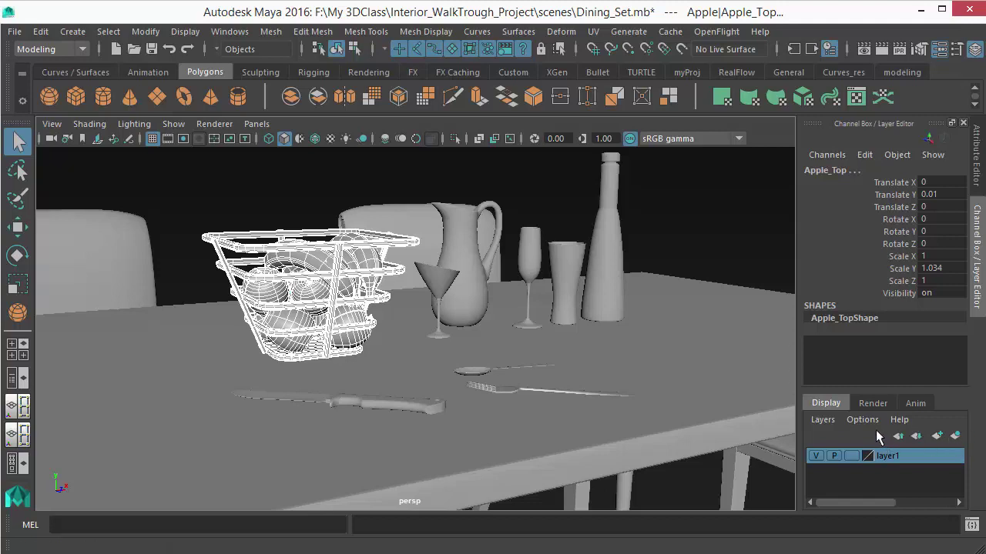
{"action": "left_click", "coordinate": [824, 424]}
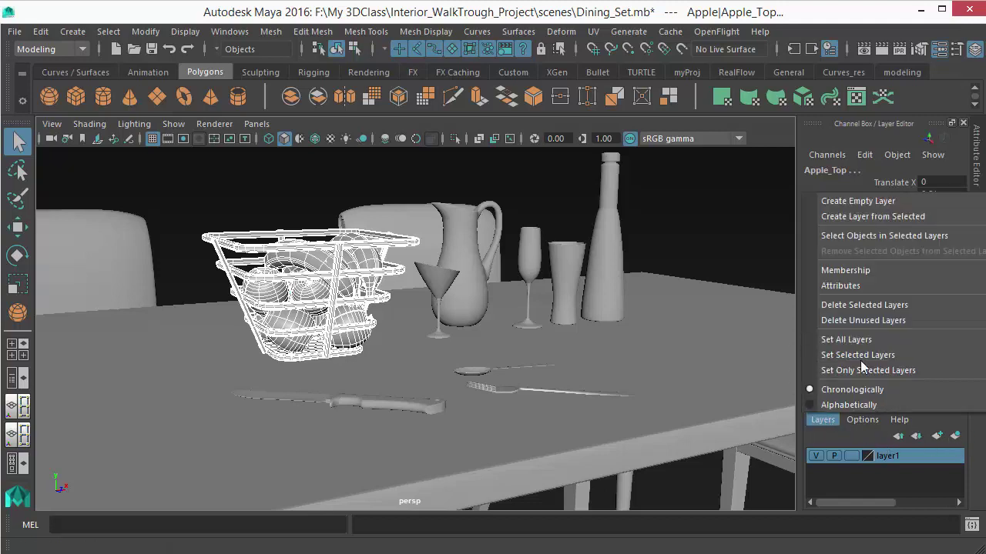
{"action": "left_click", "coordinate": [871, 216]}
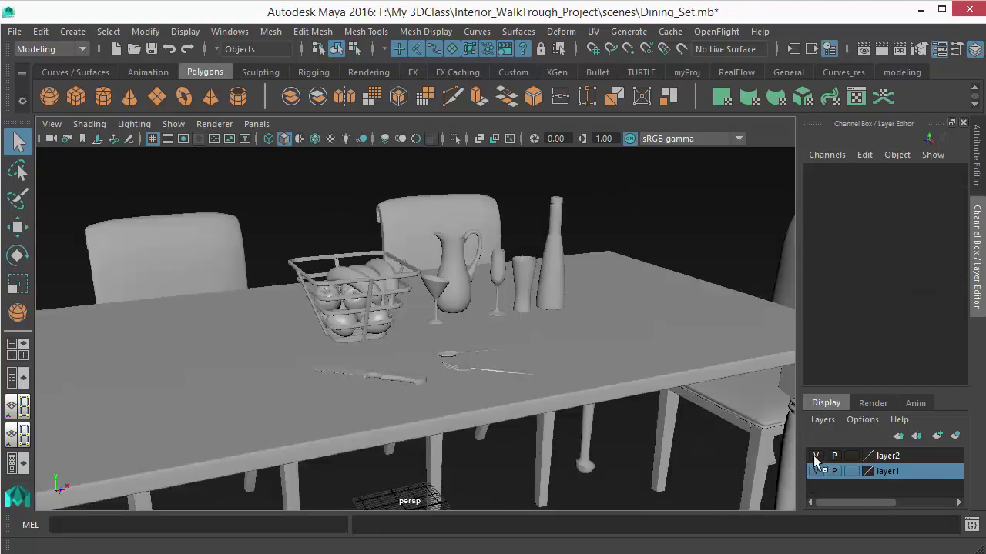
Try to rename layer2, the layer holding the wire basket and its fruits, to Fruites
{"action": "scroll", "coordinate": [411, 346], "scroll_direction": "up", "scroll_amount": 5}
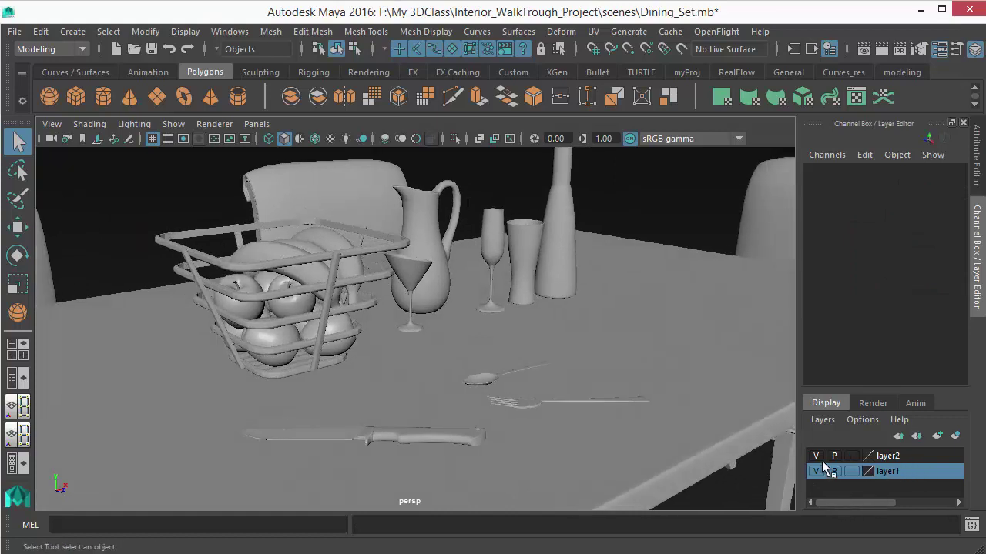
{"action": "left_click", "coordinate": [883, 458]}
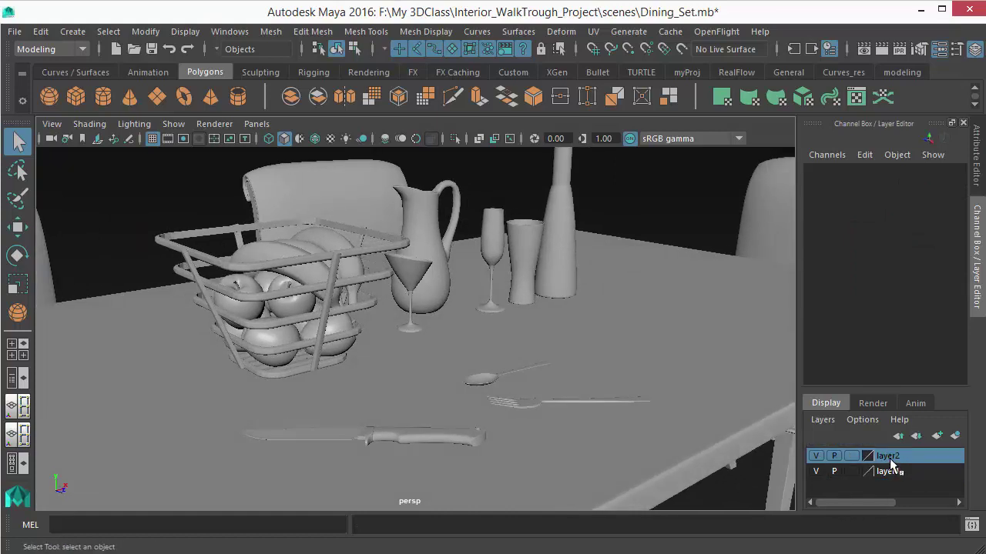
{"action": "double_click", "coordinate": [887, 458]}
{"action": "left_click_drag", "start_coordinate": [513, 201], "coordinate": [679, 220]}
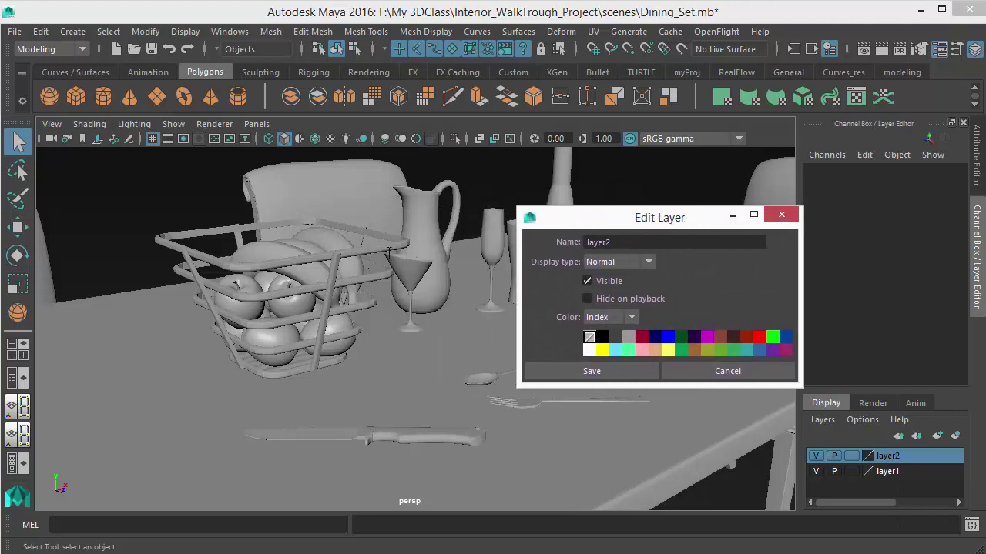
{"action": "key", "text": "ctrl+a"}
{"action": "type", "text": "F"}
{"action": "left_click", "coordinate": [591, 371]}
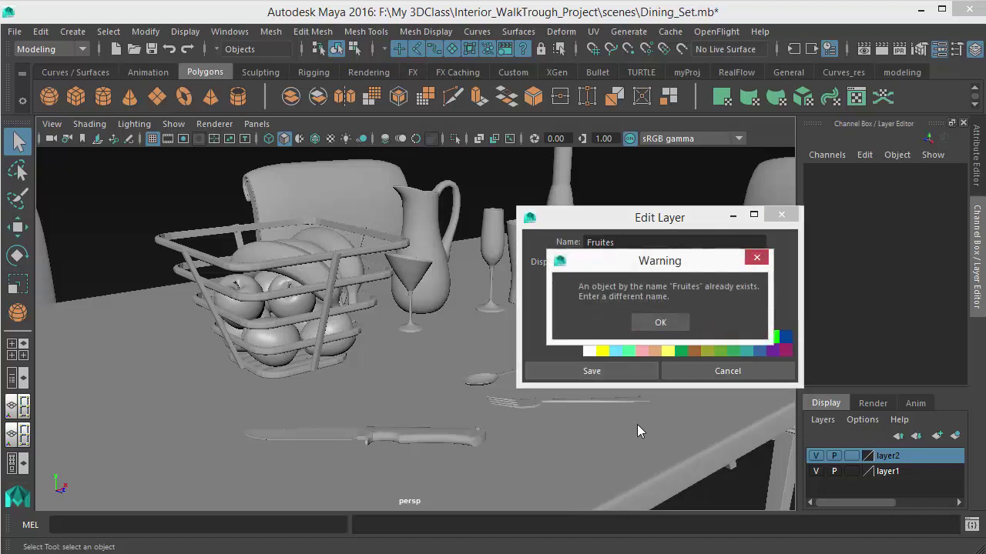
{"action": "left_click", "coordinate": [669, 322]}
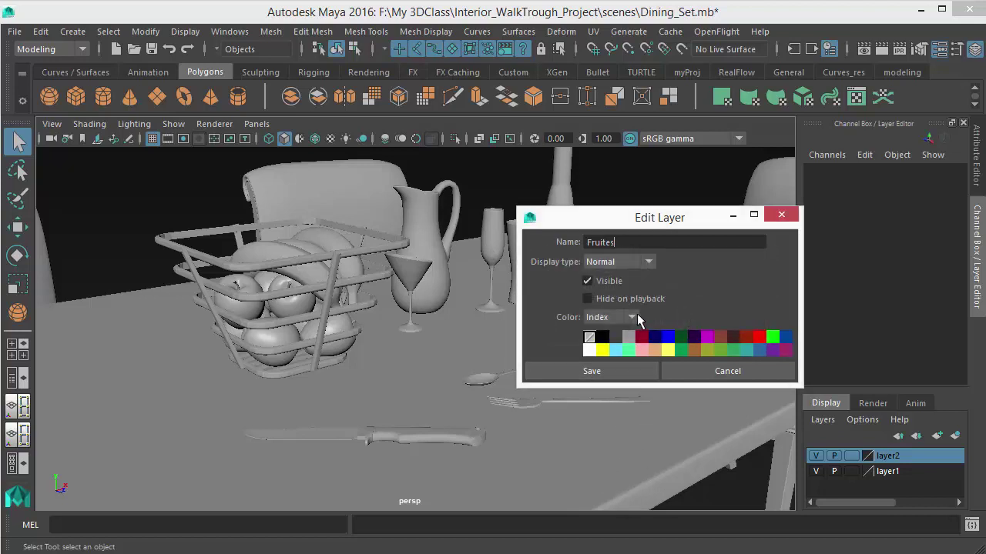
Rename the fruit basket's display layer to Fruites_L and save the layer settings
{"action": "double_click", "coordinate": [632, 242]}
{"action": "left_click", "coordinate": [608, 373]}
{"action": "left_click_drag", "start_coordinate": [662, 260], "coordinate": [428, 245]}
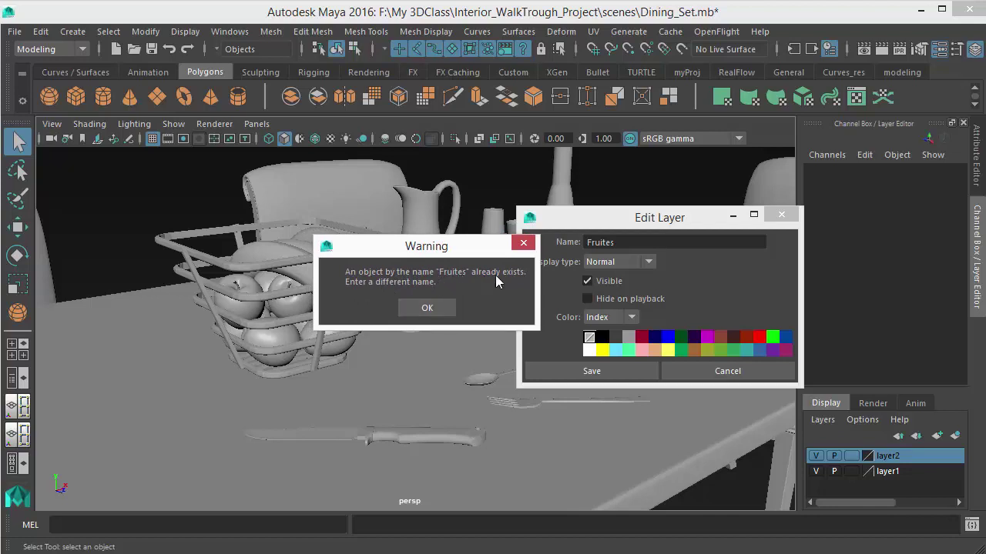
{"action": "left_click", "coordinate": [451, 305]}
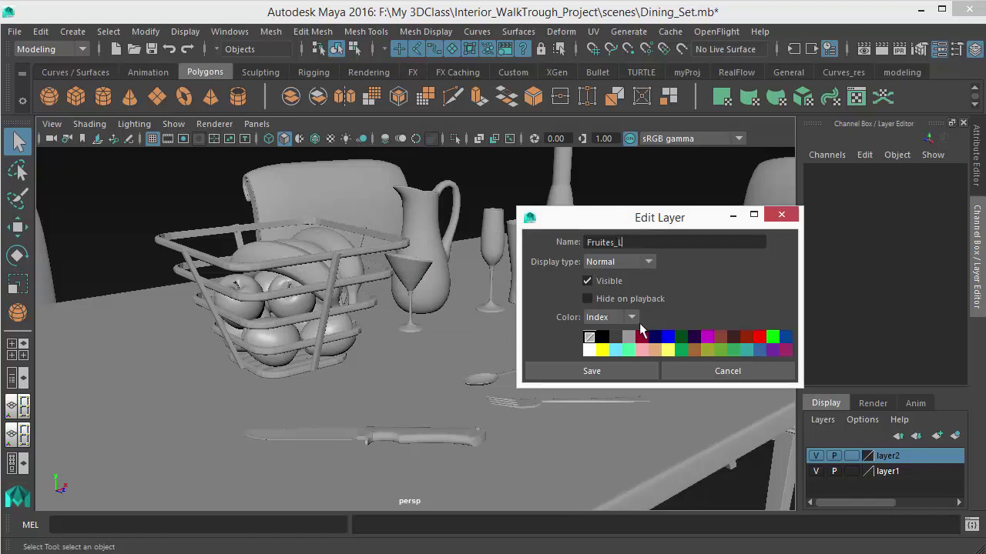
{"action": "left_click", "coordinate": [595, 373]}
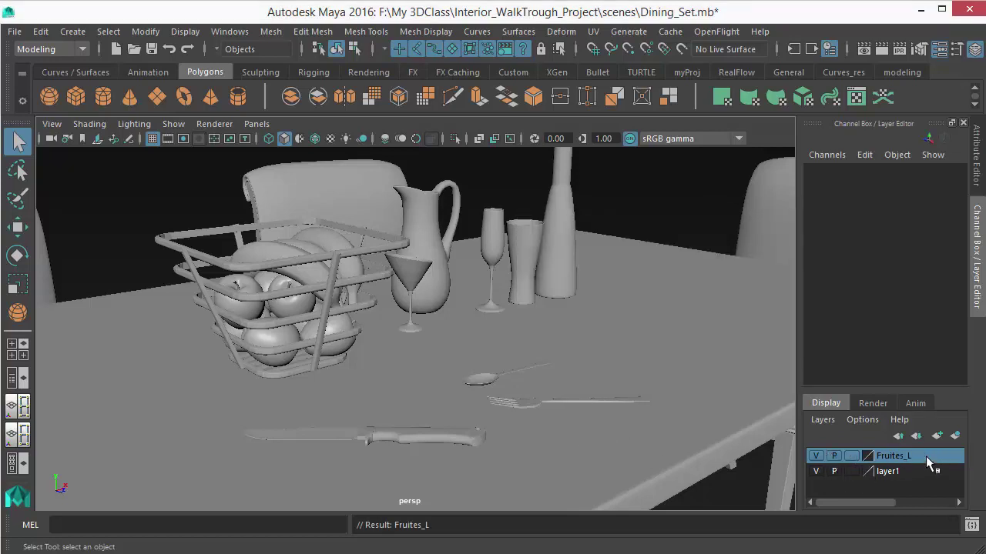
Hide and show the Fruites_L layer several times to check that it controls the basket and fruits
{"action": "left_click", "coordinate": [815, 457]}
{"action": "left_click", "coordinate": [816, 457]}
{"action": "left_click", "coordinate": [815, 456]}
{"action": "left_click", "coordinate": [815, 457]}
{"action": "left_click", "coordinate": [815, 457]}
{"action": "left_click", "coordinate": [816, 457]}
Turn off playback visibility for the Fruites_L layer
{"action": "left_click_drag", "start_coordinate": [380, 345], "coordinate": [431, 394], "text": "alt"}
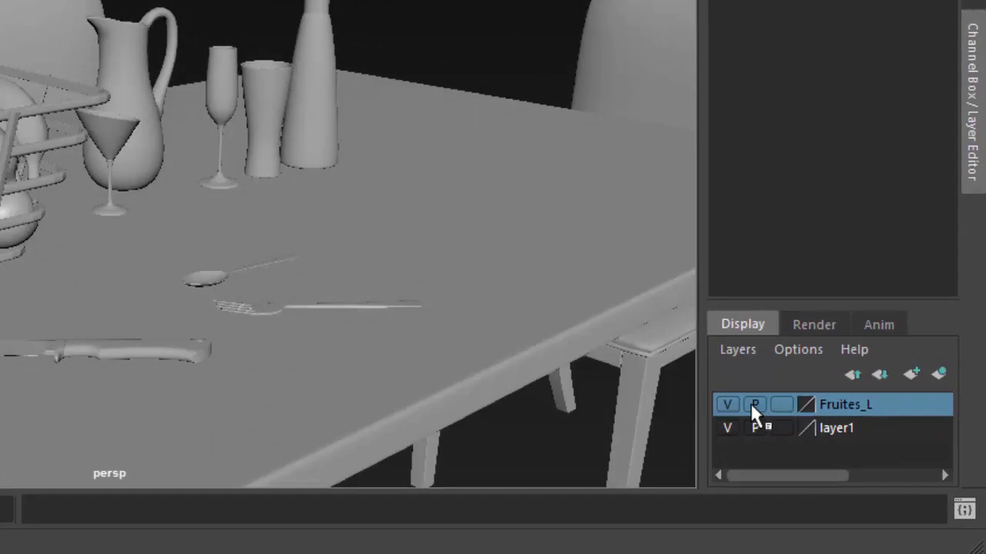
{"action": "right_click_drag", "start_coordinate": [272, 260], "coordinate": [143, 248], "text": "alt"}
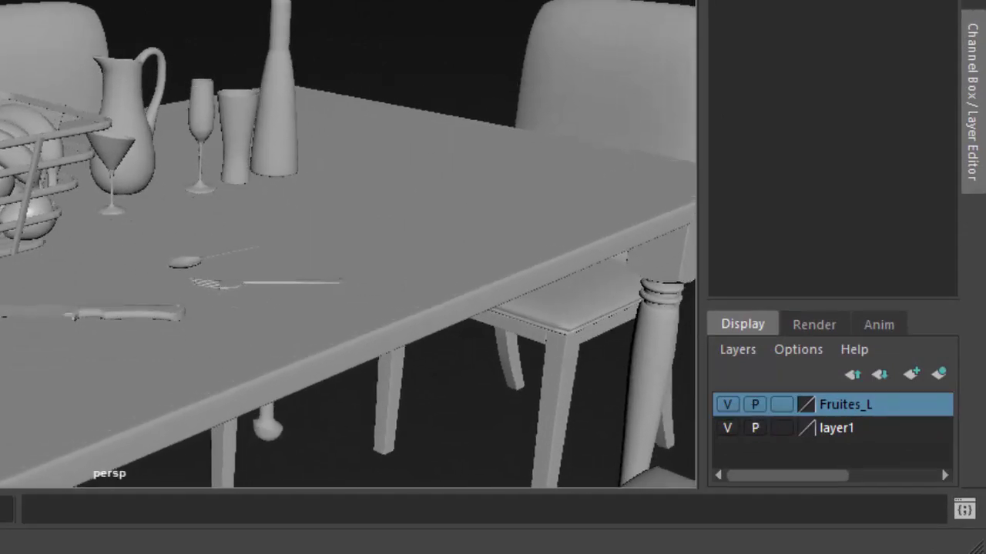
{"action": "left_click", "coordinate": [754, 405]}
{"action": "right_click_drag", "start_coordinate": [91, 185], "coordinate": [62, 249], "text": "alt"}
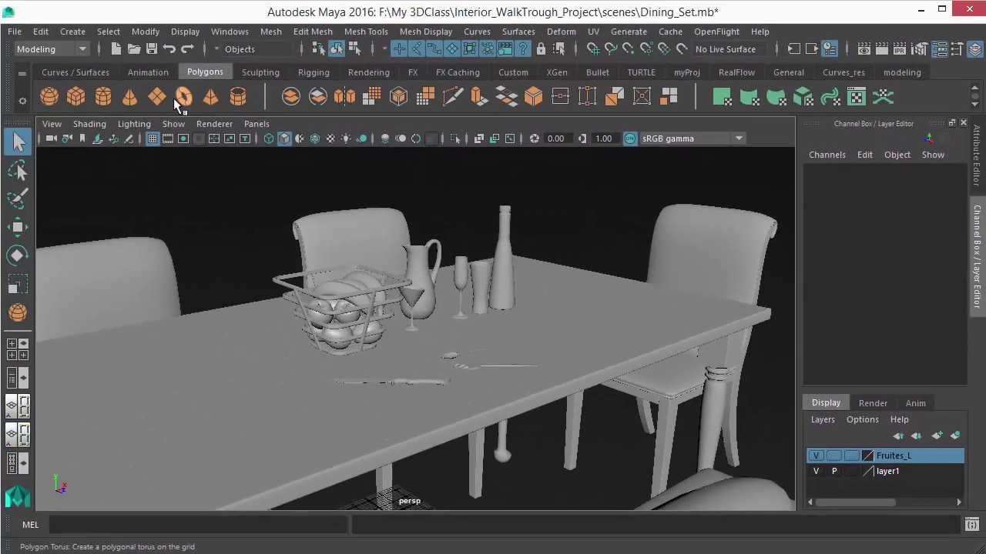
Show the time slider in the interface
{"action": "left_click", "coordinate": [183, 31]}
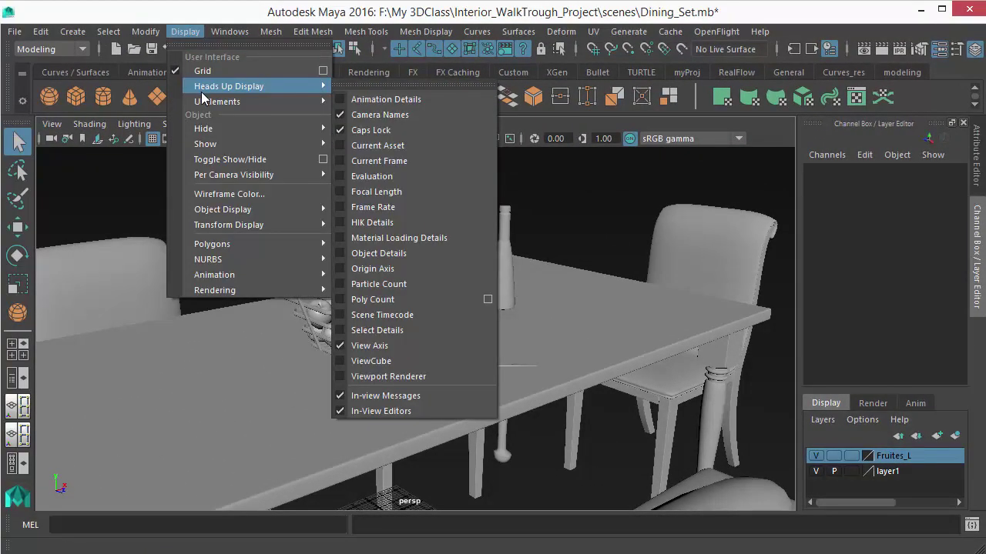
{"action": "mouse_move", "coordinate": [213, 102]}
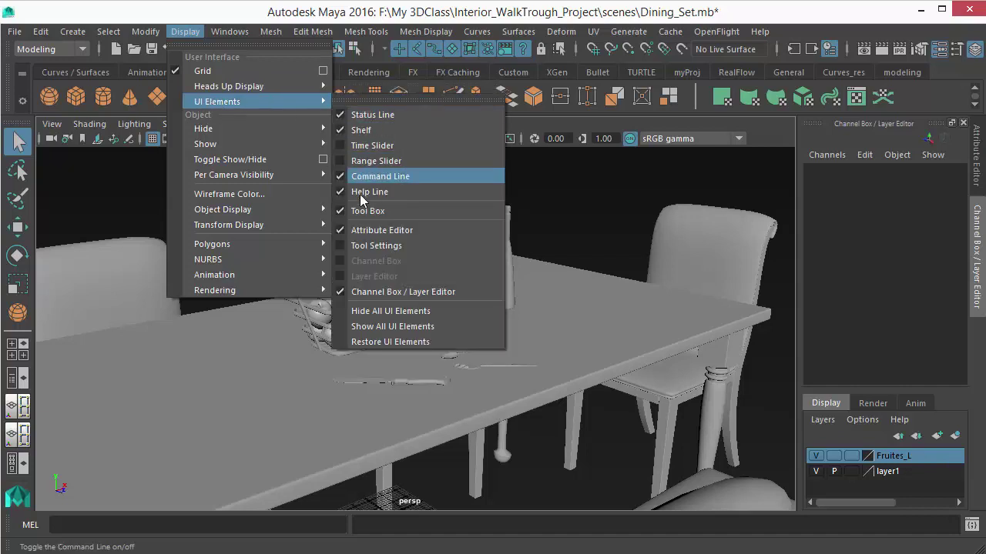
{"action": "left_click", "coordinate": [368, 161]}
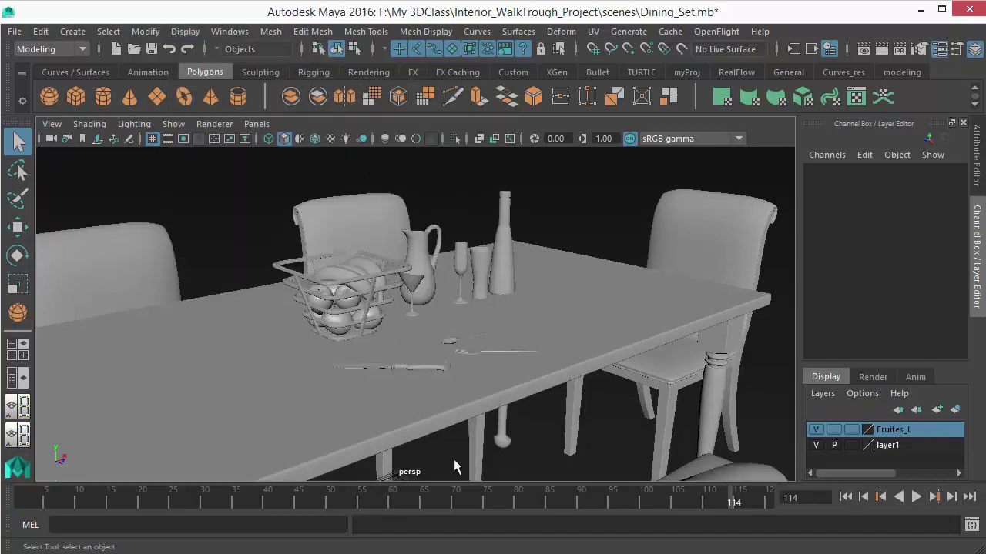
Play and stop the animation to check the basket's playback visibility, and re-enable playback visibility for Fruites_L
{"action": "left_click", "coordinate": [916, 498]}
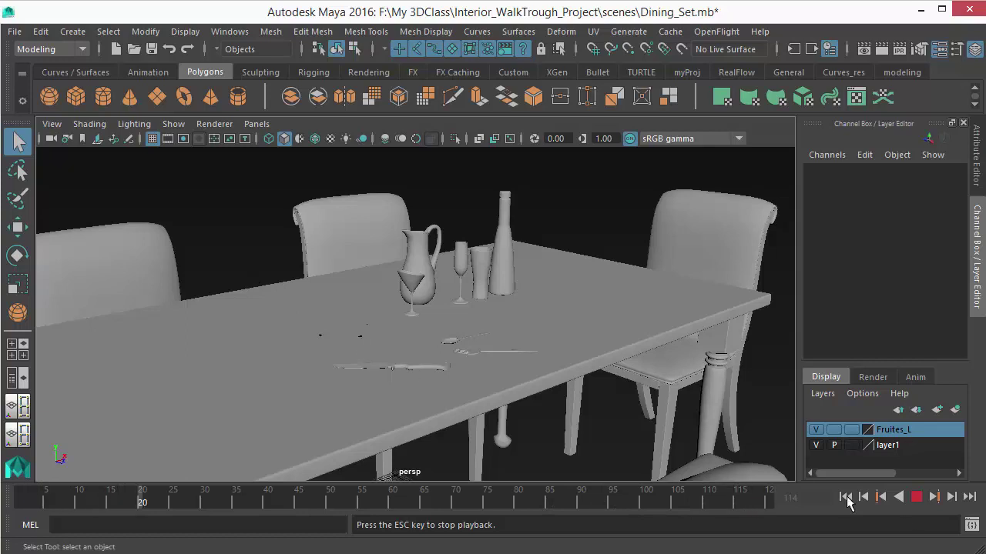
{"action": "left_click", "coordinate": [917, 497]}
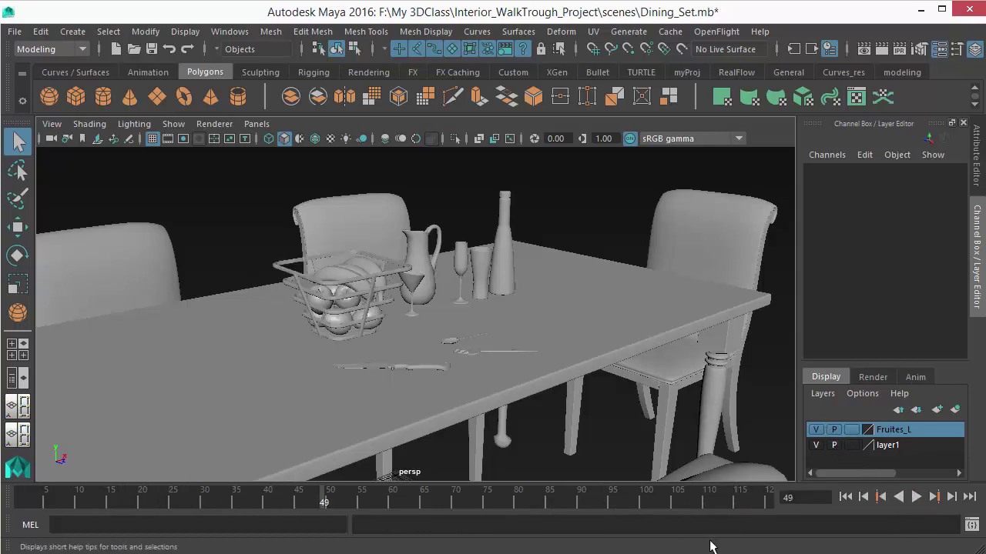
{"action": "left_click", "coordinate": [834, 445]}
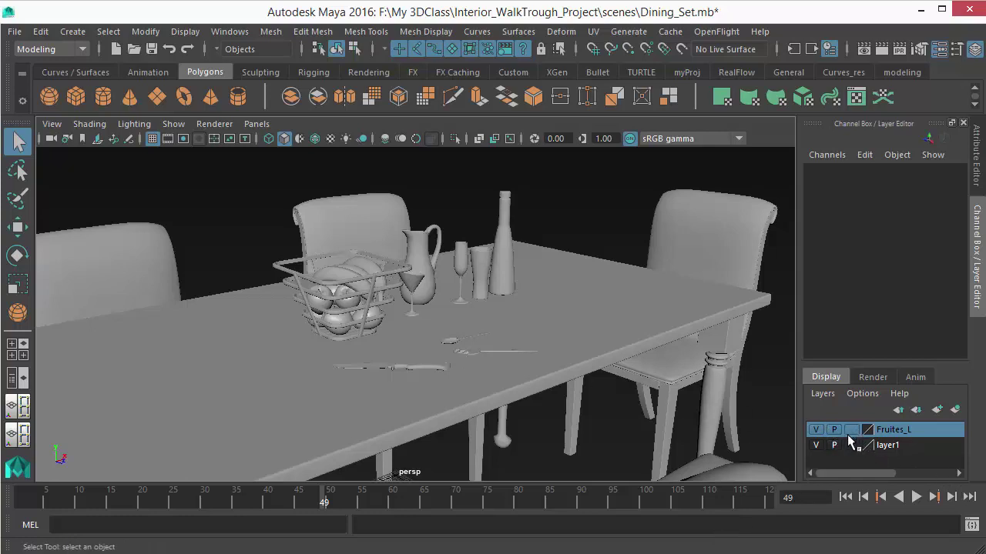
Box-select part of the wire basket and its fruits to test selection while Fruites_L uses the normal display type
{"action": "mouse_move", "coordinate": [403, 312]}
{"action": "right_mouse_down", "text": "alt"}
{"action": "mouse_move", "coordinate": [416, 310]}
{"action": "mouse_move", "coordinate": [408, 322]}
{"action": "right_mouse_up", "text": "alt"}
{"action": "middle_click_drag", "start_coordinate": [408, 321], "coordinate": [424, 341], "text": "alt"}
{"action": "right_click_drag", "start_coordinate": [424, 340], "coordinate": [466, 376], "text": "alt"}
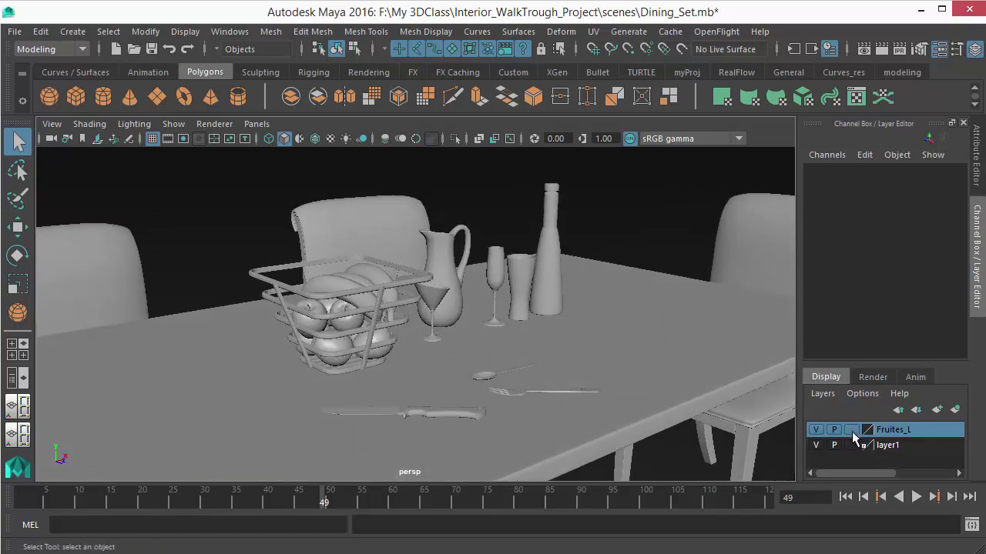
{"action": "left_click_drag", "start_coordinate": [230, 268], "coordinate": [202, 254], "text": "alt"}
{"action": "left_click_drag", "start_coordinate": [271, 254], "coordinate": [354, 326]}
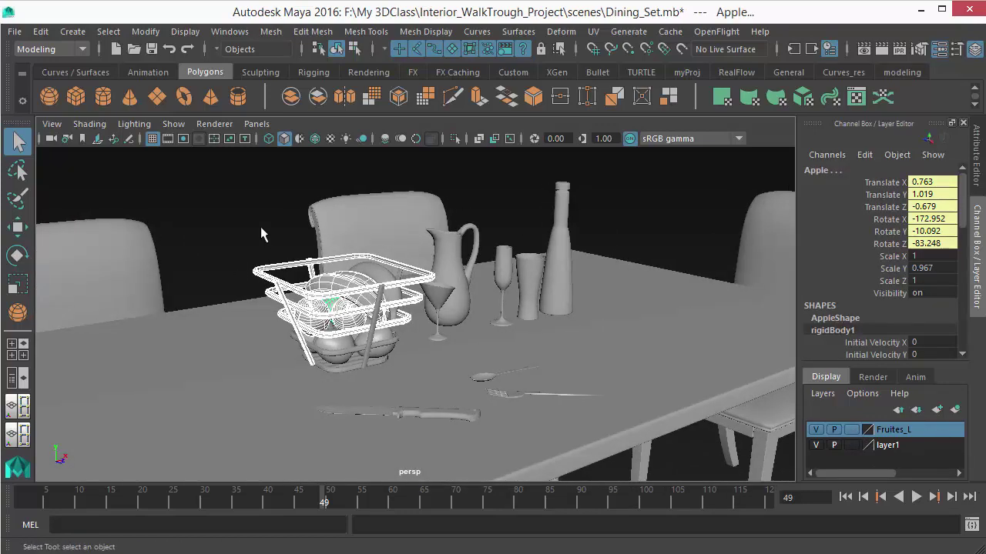
Set the Fruites_L layer to the template display type and inspect the basket from several angles
{"action": "left_click", "coordinate": [851, 429]}
{"action": "left_click_drag", "start_coordinate": [523, 374], "coordinate": [250, 277], "text": "alt"}
{"action": "scroll", "coordinate": [273, 259], "scroll_direction": "up", "scroll_amount": 1}
{"action": "scroll", "coordinate": [416, 348], "scroll_direction": "up", "scroll_amount": 3}
{"action": "middle_click_drag", "start_coordinate": [416, 347], "coordinate": [459, 368], "text": "alt"}
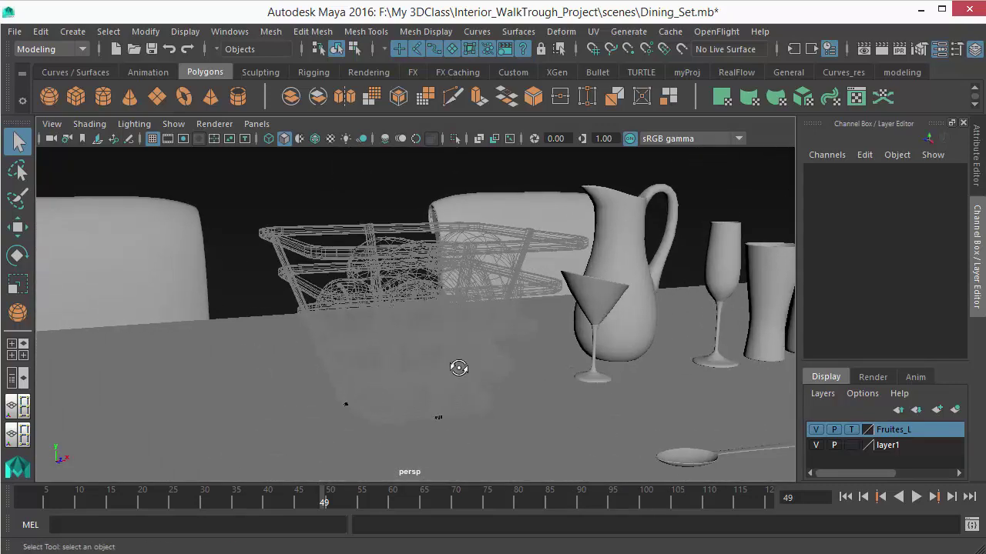
{"action": "left_click_drag", "start_coordinate": [459, 368], "coordinate": [232, 248], "text": "alt"}
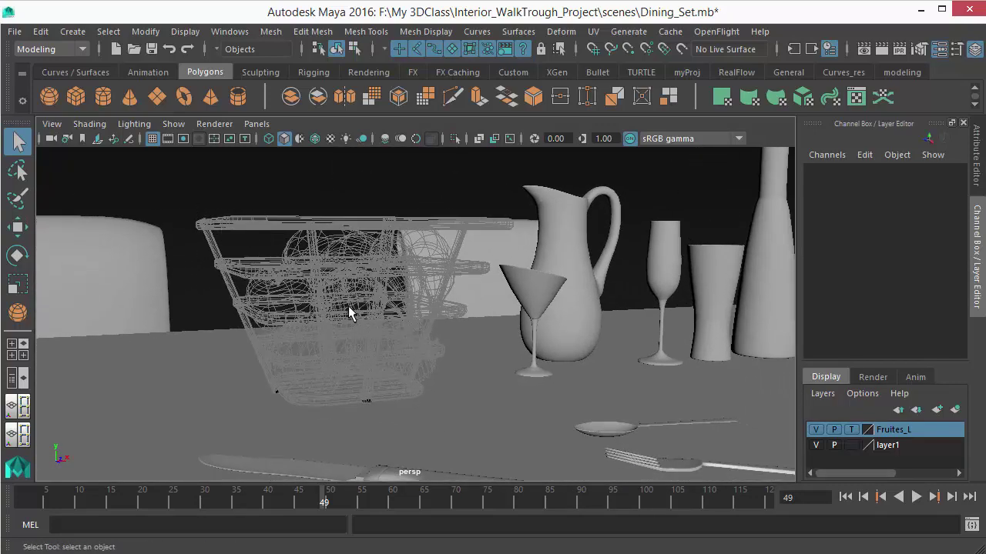
Set the Fruites_L layer to the reference display type and try to box-select the basket
{"action": "left_click", "coordinate": [852, 429]}
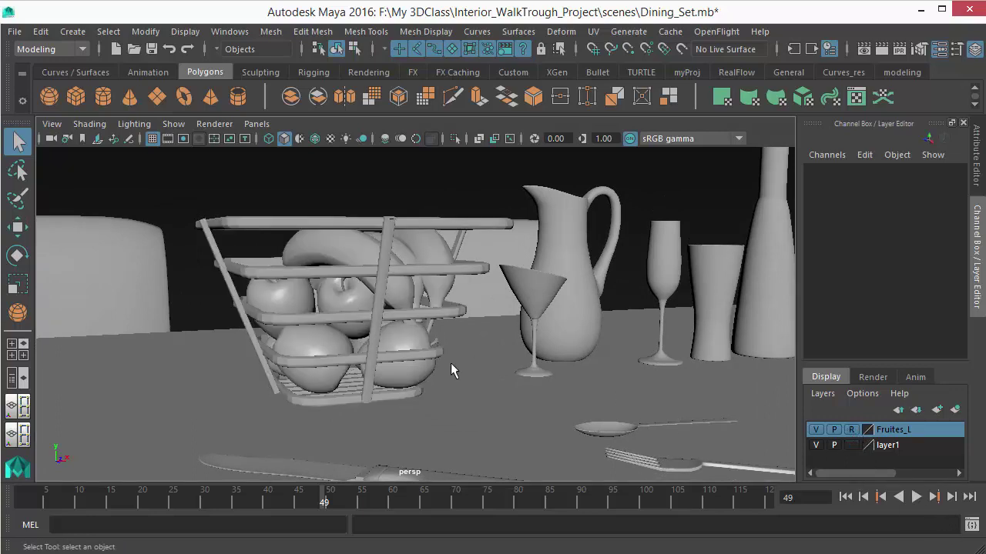
{"action": "left_click_drag", "start_coordinate": [452, 368], "coordinate": [222, 273], "text": "alt"}
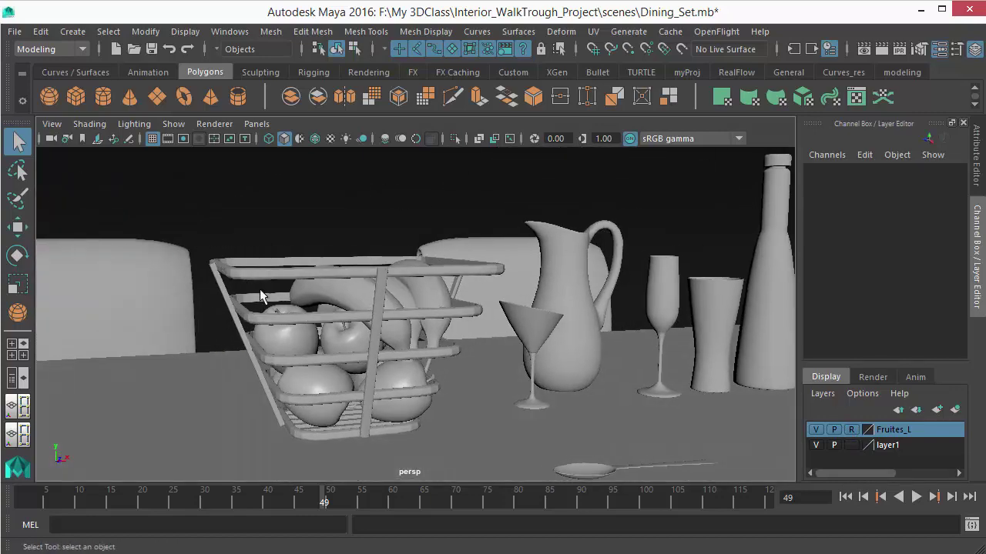
{"action": "left_click_drag", "start_coordinate": [215, 235], "coordinate": [328, 317]}
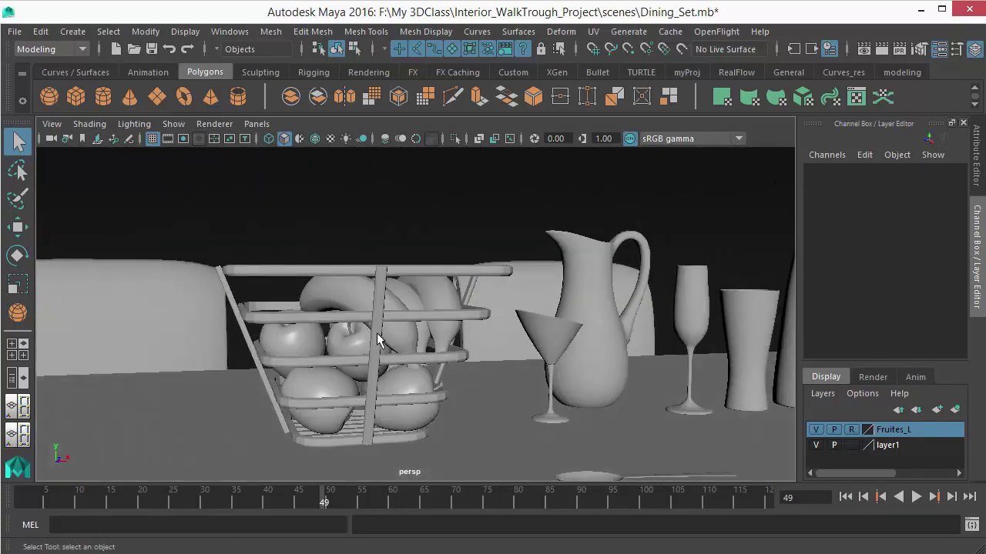
{"action": "left_click_drag", "start_coordinate": [377, 339], "coordinate": [431, 369], "text": "alt"}
Return Fruites_L to the normal display type, cycling through its display types once more
{"action": "left_click", "coordinate": [851, 430]}
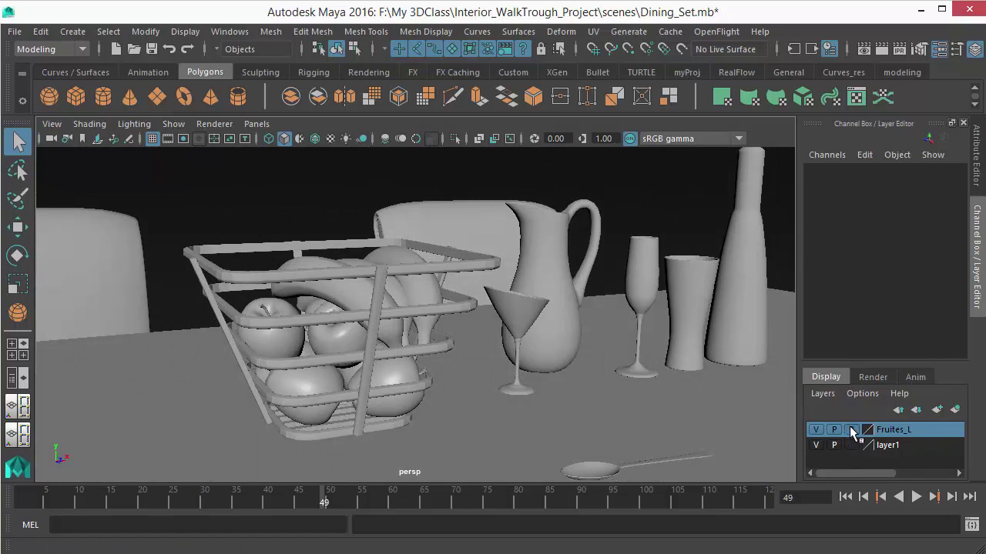
{"action": "left_click_drag", "start_coordinate": [472, 325], "coordinate": [508, 331], "text": "alt"}
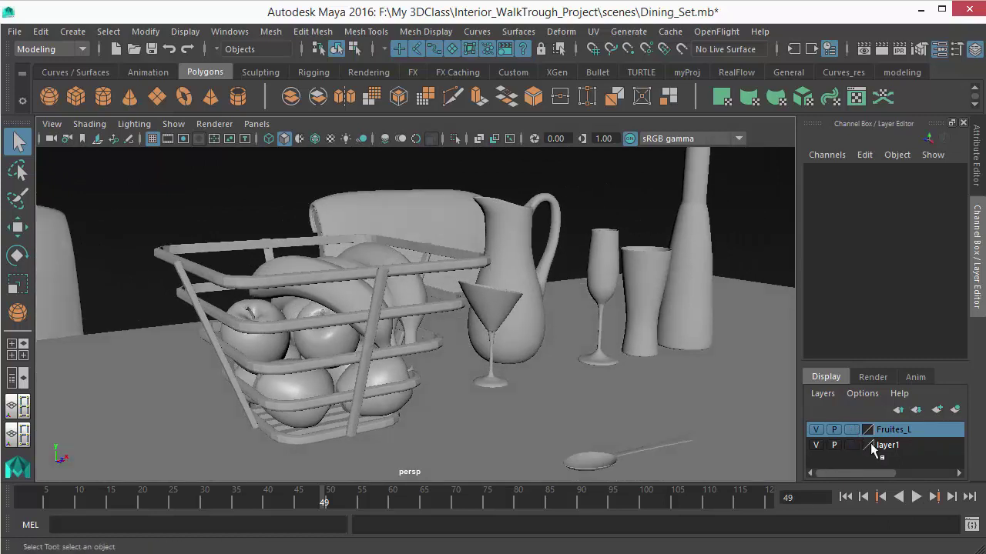
{"action": "left_click", "coordinate": [852, 430]}
{"action": "left_click", "coordinate": [852, 430]}
{"action": "mouse_move", "coordinate": [375, 340]}
{"action": "left_mouse_down", "text": "alt"}
{"action": "mouse_move", "coordinate": [352, 340]}
{"action": "mouse_move", "coordinate": [373, 336]}
{"action": "left_mouse_up", "text": "alt"}
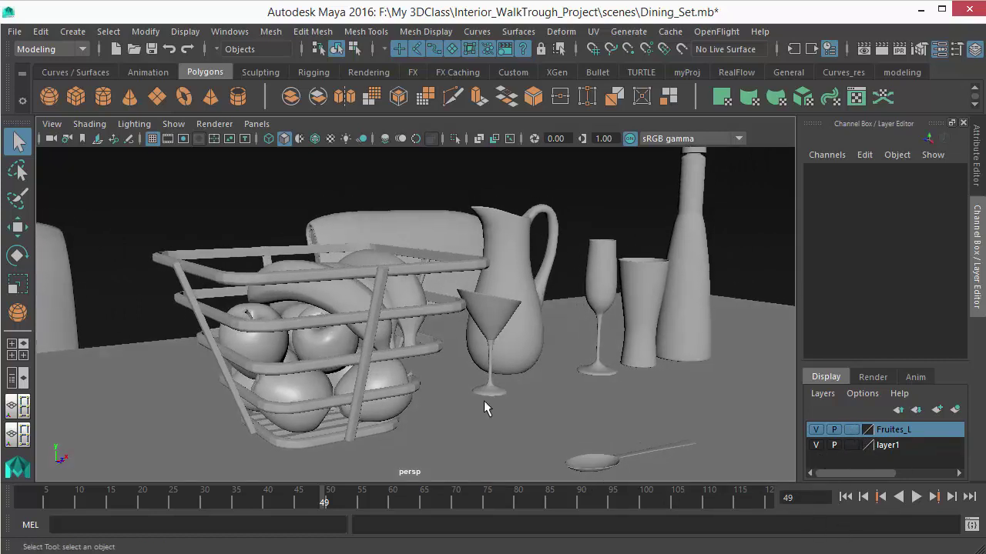
Set the Fruites_L layer's color to red and save the layer settings
{"action": "double_click", "coordinate": [870, 433]}
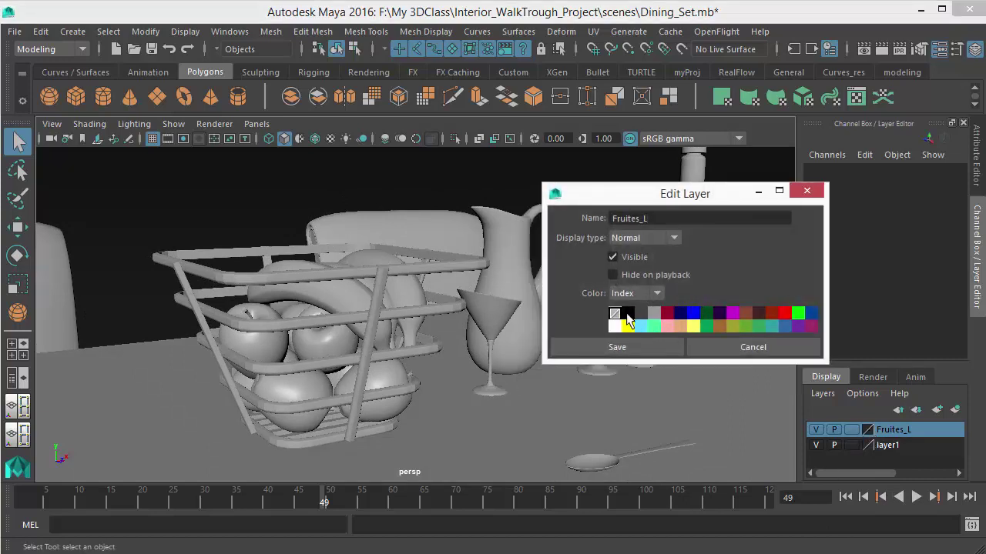
{"action": "left_click", "coordinate": [785, 314]}
{"action": "left_click", "coordinate": [672, 346]}
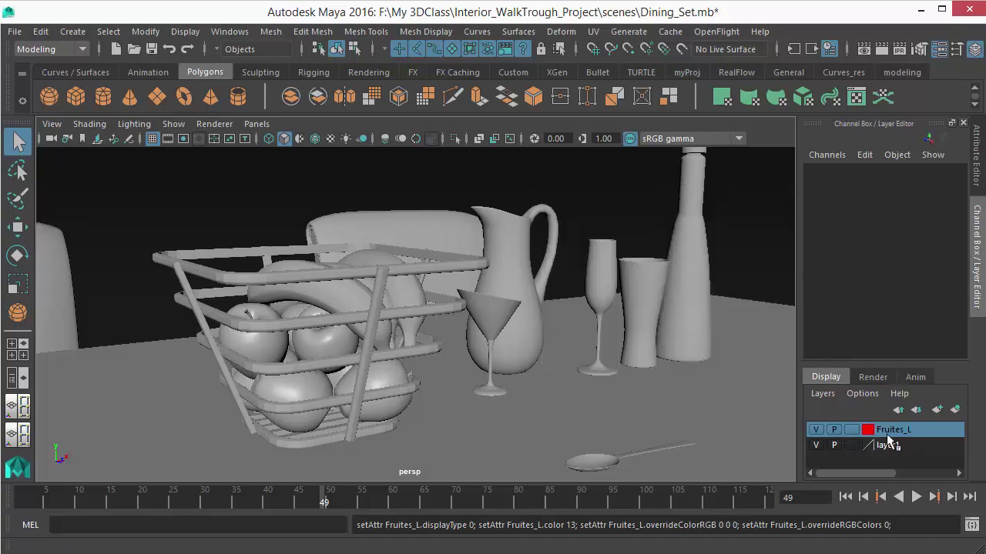
Switch the viewport to wireframe display and inspect the layer color on the basket among the dining set
{"action": "right_click_drag", "start_coordinate": [462, 239], "coordinate": [267, 322], "text": "alt"}
{"action": "middle_click_drag", "start_coordinate": [470, 359], "coordinate": [479, 326], "text": "alt"}
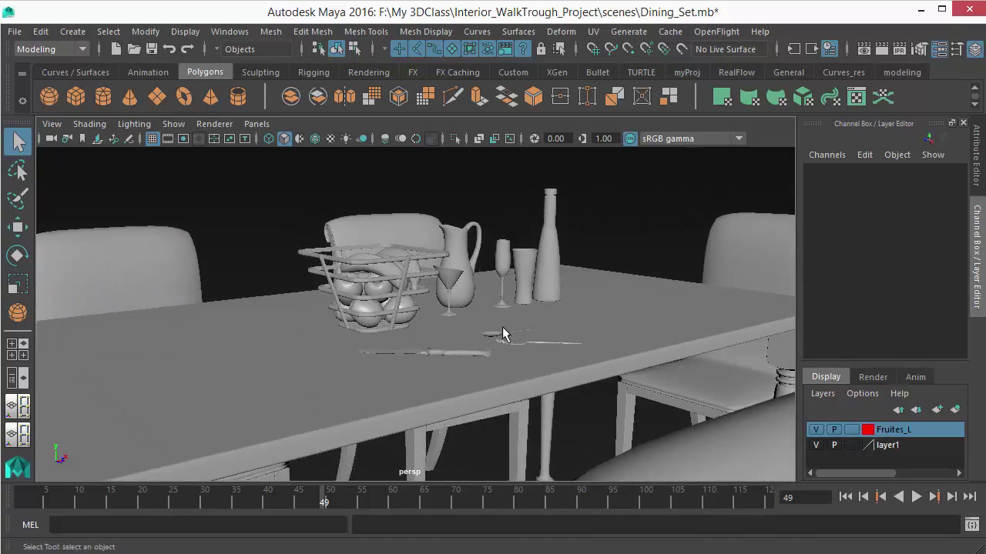
{"action": "left_click", "coordinate": [94, 126]}
{"action": "right_click_drag", "start_coordinate": [335, 244], "coordinate": [289, 236], "text": "alt"}
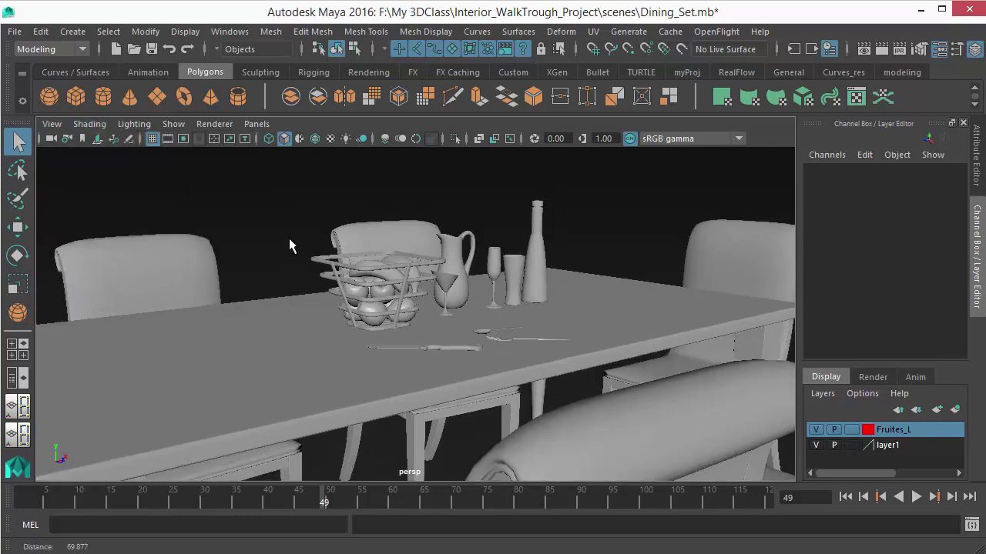
{"action": "key", "text": "4"}
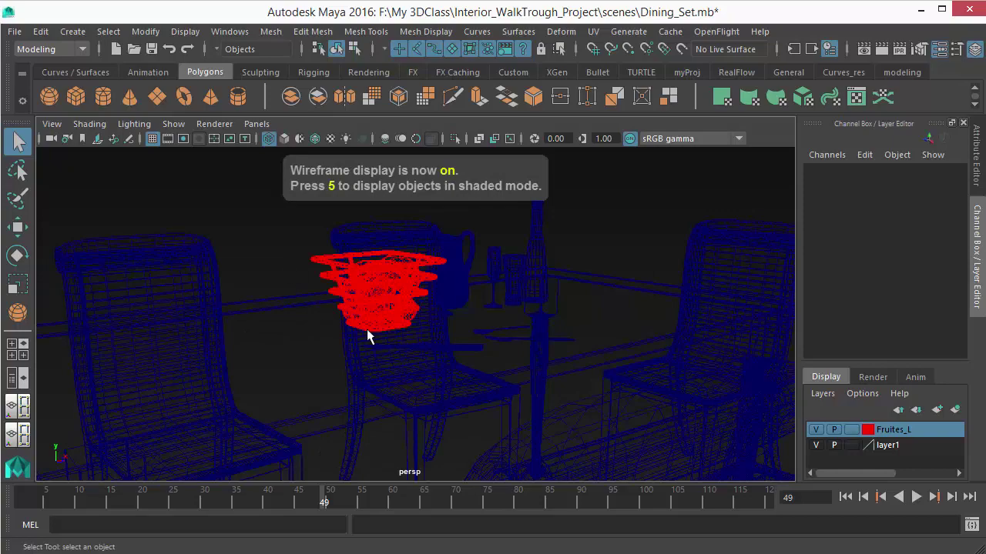
{"action": "right_click_drag", "start_coordinate": [367, 331], "coordinate": [101, 183], "text": "alt"}
{"action": "right_click_drag", "start_coordinate": [365, 331], "coordinate": [477, 361], "text": "alt"}
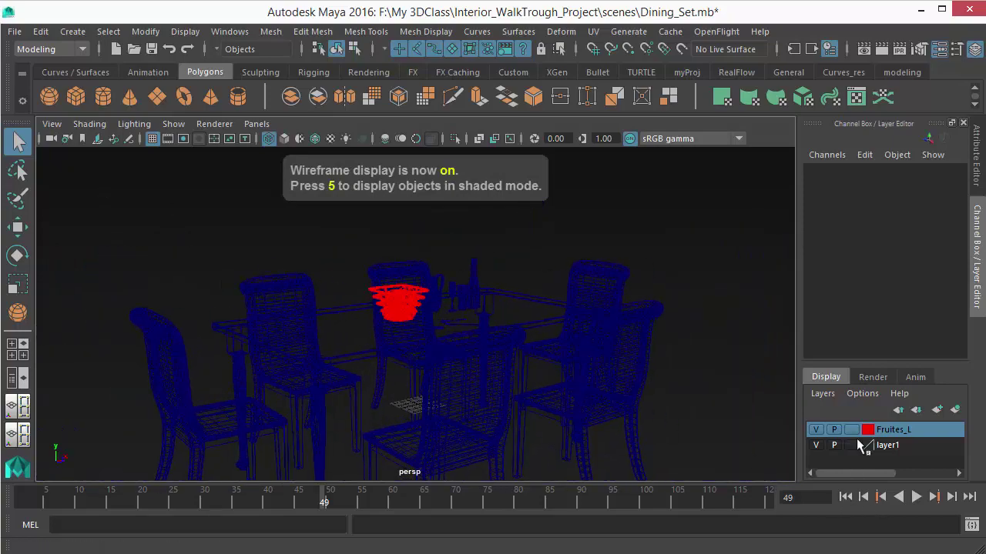
{"action": "left_click_drag", "start_coordinate": [443, 323], "coordinate": [409, 306], "text": "alt"}
{"action": "left_click_drag", "start_coordinate": [465, 265], "coordinate": [499, 345], "text": "alt"}
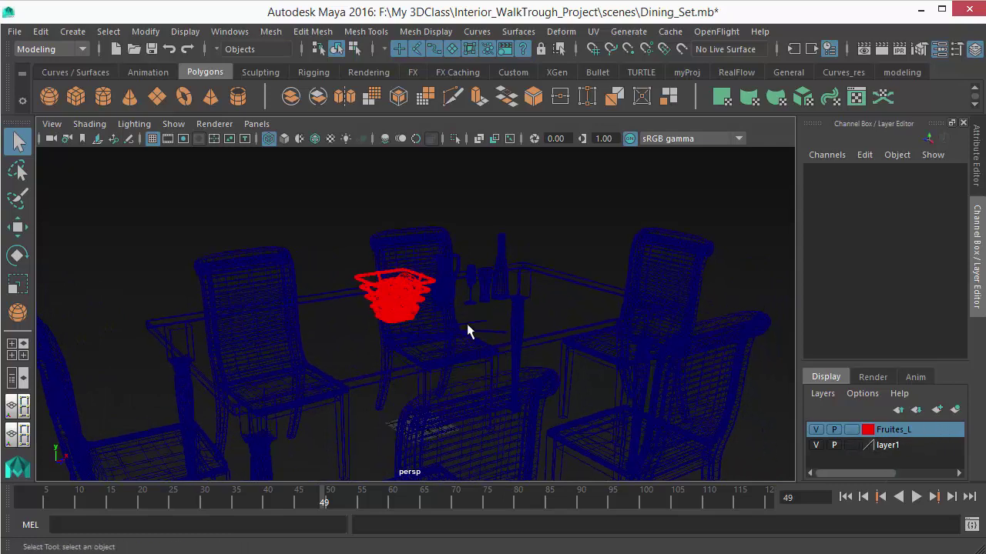
Return the viewport to shaded display with a closer view of the table
{"action": "key", "text": "5"}
{"action": "scroll", "coordinate": [450, 372], "scroll_direction": "up", "scroll_amount": 5}
{"action": "scroll", "coordinate": [435, 348], "scroll_direction": "up", "scroll_amount": 1}
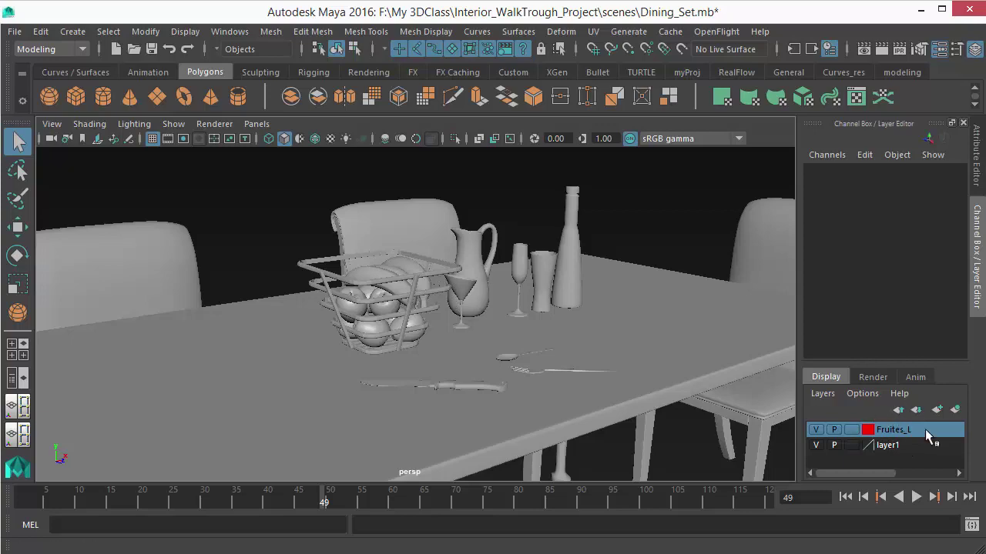
Select all objects belonging to the Fruites_L layer and view the selected fruit basket from another angle
{"action": "right_click", "coordinate": [898, 431]}
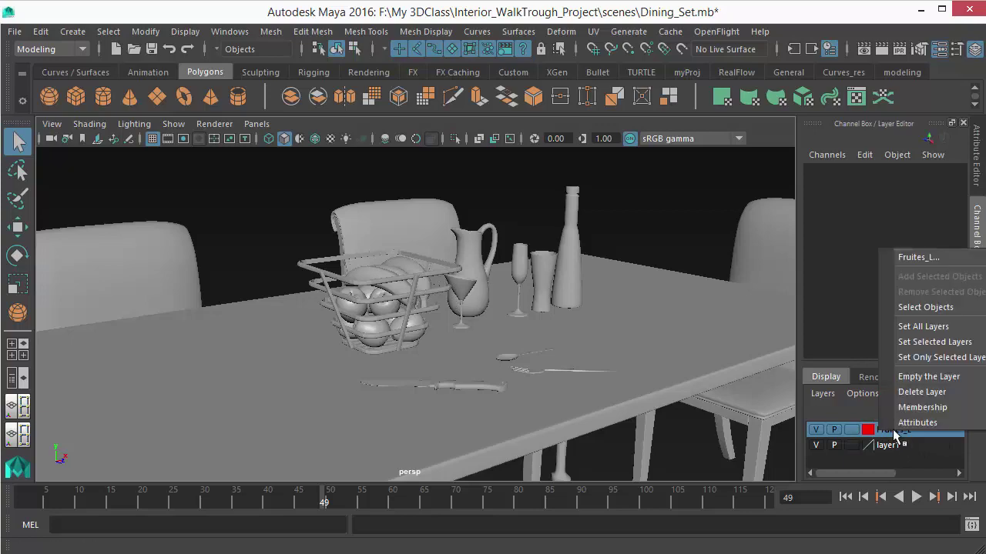
{"action": "left_click", "coordinate": [934, 307]}
{"action": "left_click_drag", "start_coordinate": [750, 344], "coordinate": [458, 336], "text": "alt"}
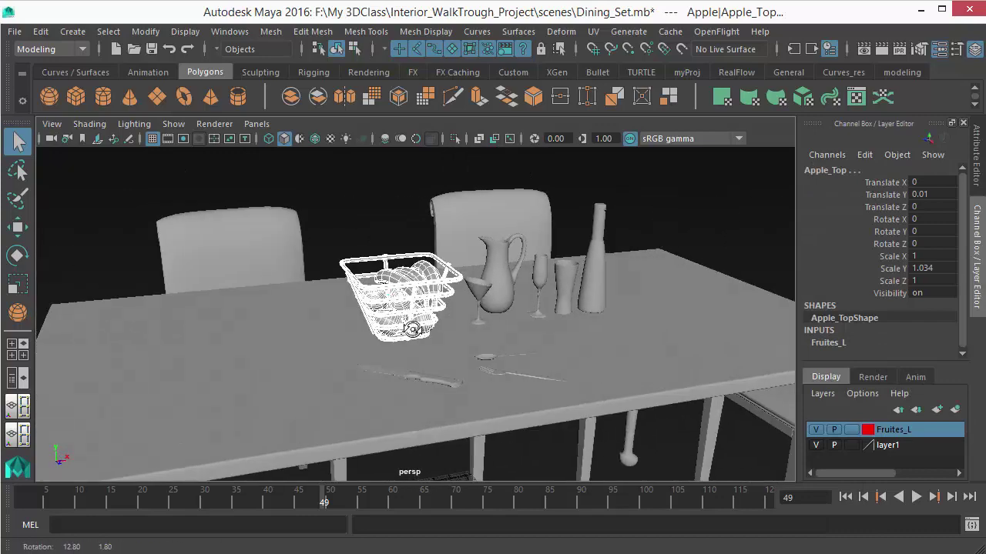
{"action": "left_click_drag", "start_coordinate": [366, 312], "coordinate": [371, 271], "text": "alt"}
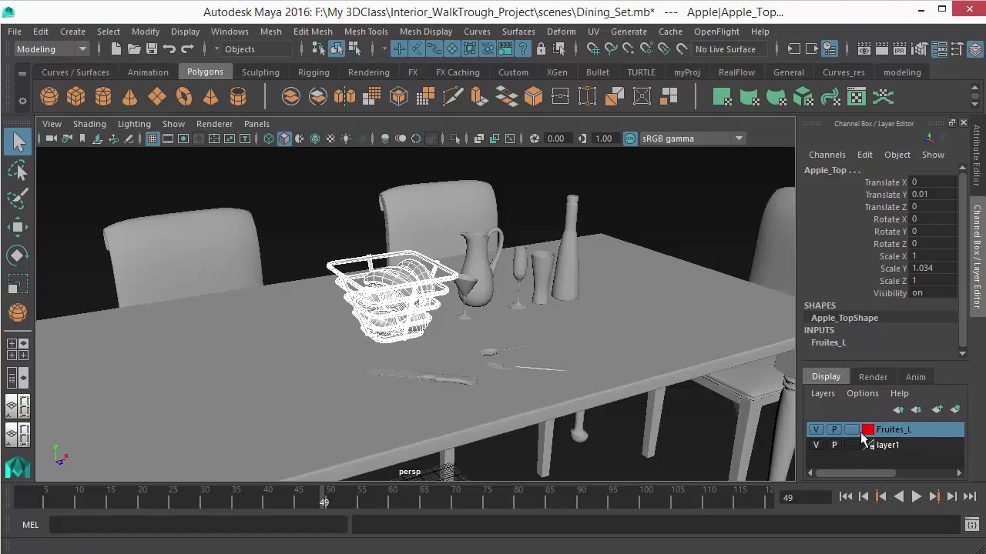
Add a new empty display layer with nothing assigned to it, and remove it by deleting the unused layers
{"action": "left_click", "coordinate": [822, 394]}
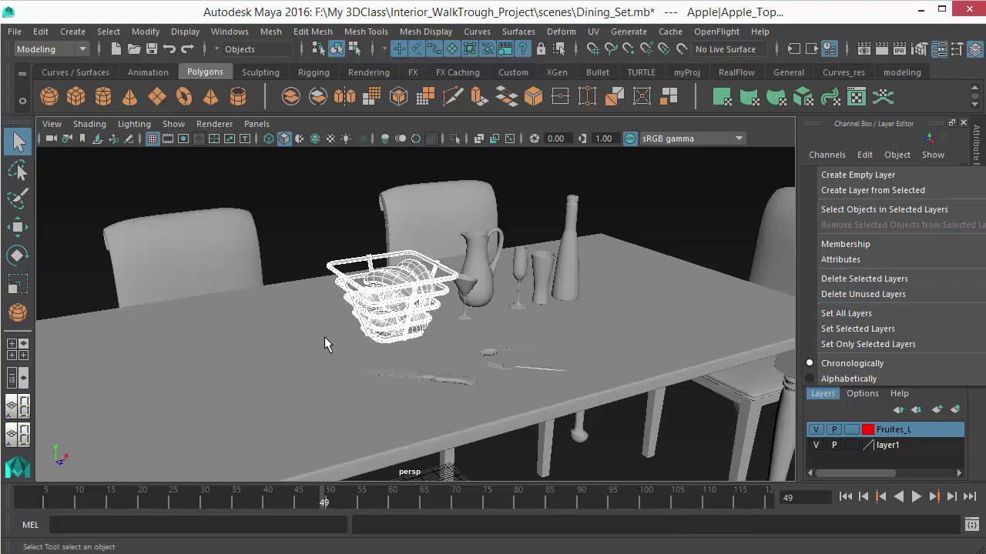
{"action": "left_click", "coordinate": [897, 296]}
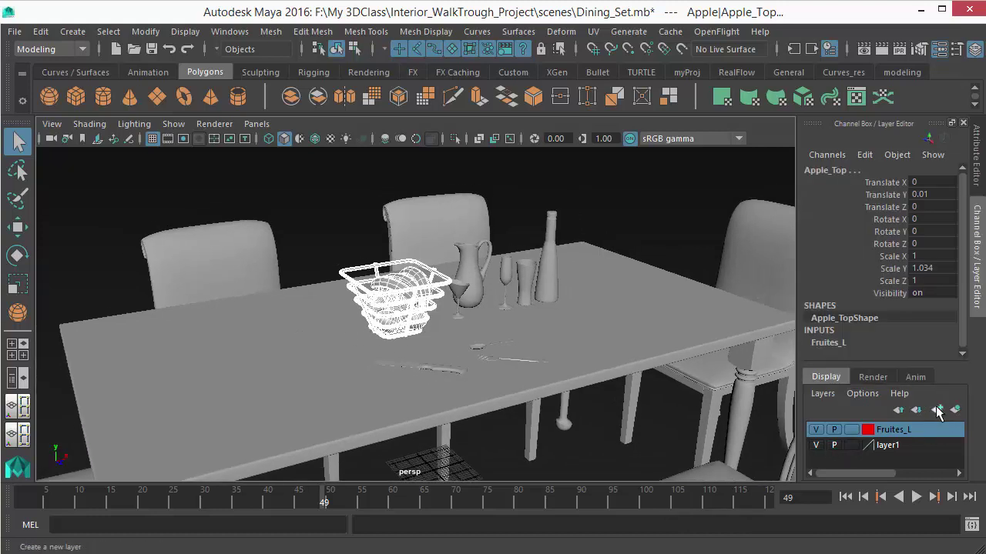
{"action": "left_click", "coordinate": [938, 410]}
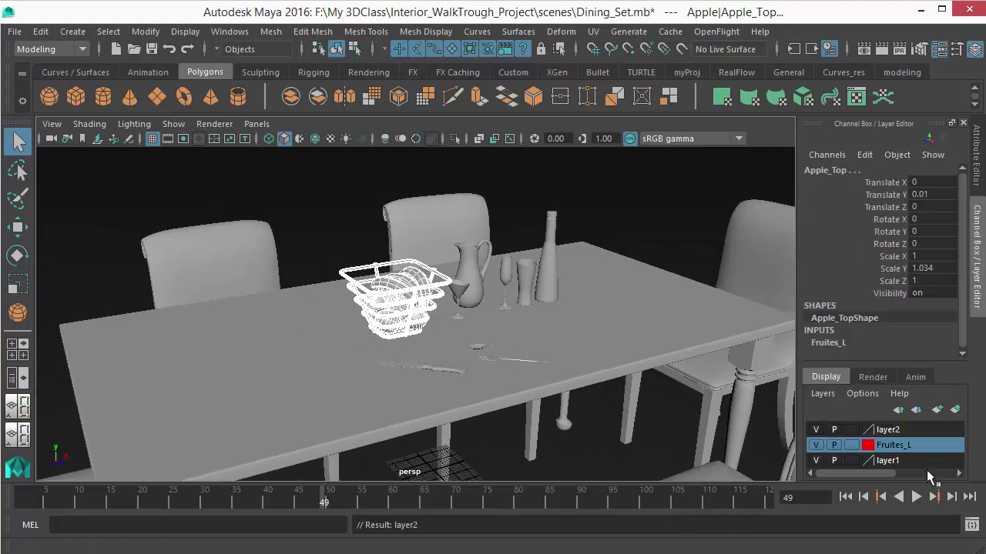
{"action": "left_click", "coordinate": [358, 198]}
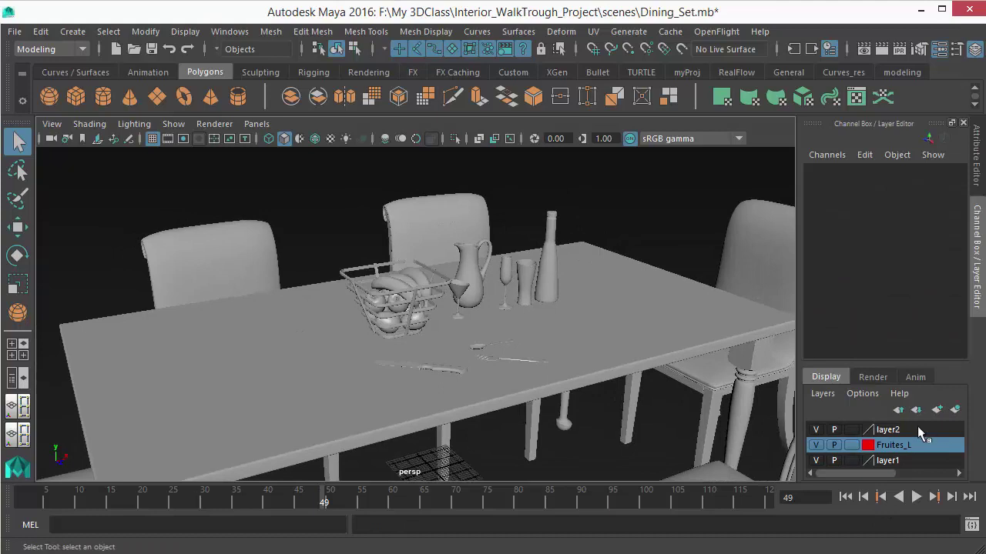
{"action": "left_click", "coordinate": [822, 394]}
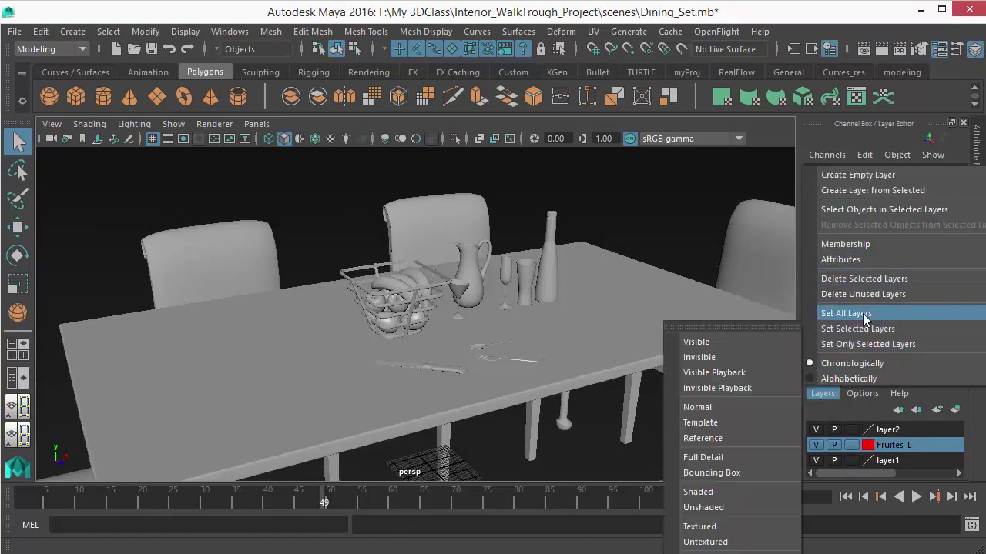
{"action": "left_click", "coordinate": [883, 293]}
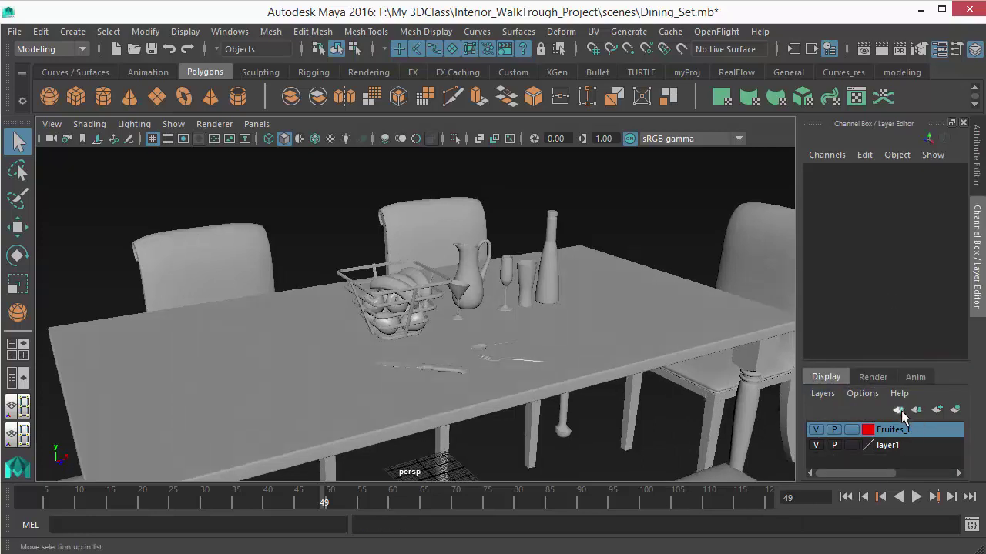
Move the Fruites_L layer down one place in the display layer order, below layer1
{"action": "left_click_drag", "start_coordinate": [904, 420], "coordinate": [886, 427]}
{"action": "left_click", "coordinate": [915, 410]}
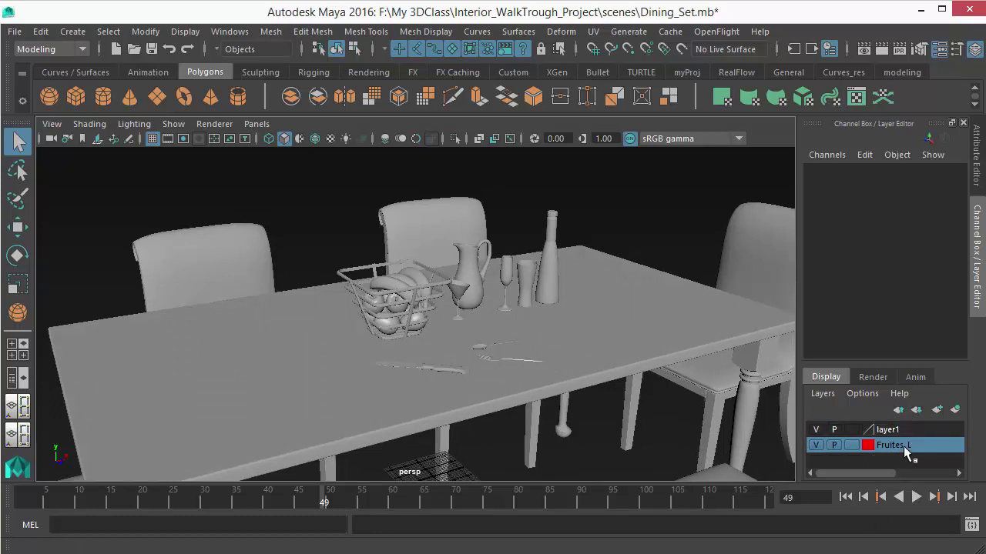
{"action": "left_click_drag", "start_coordinate": [655, 385], "coordinate": [566, 393], "text": "alt"}
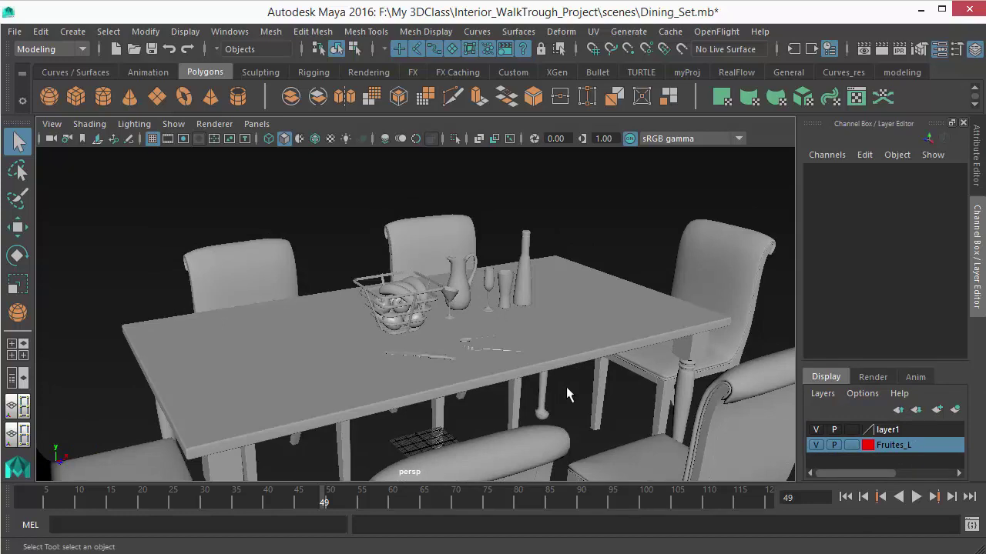